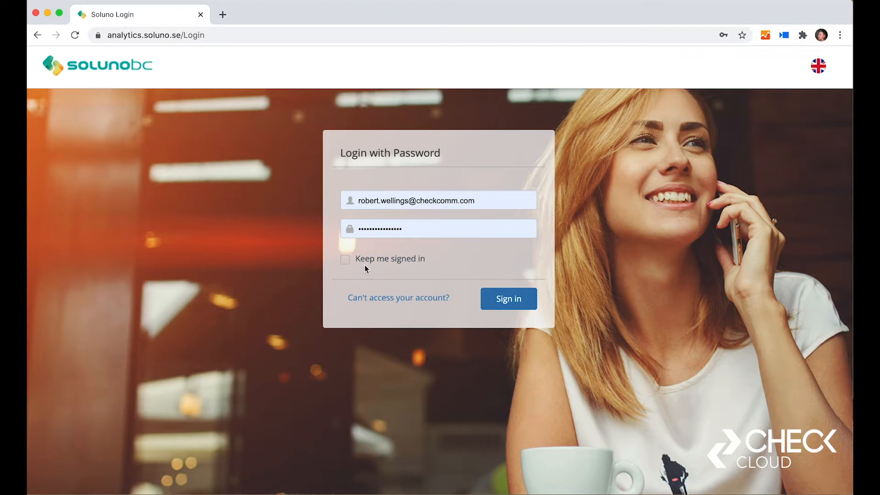
Step: Sign in with the prefilled credentials and the option to stay signed in, and open the call recordings
click(345, 261)
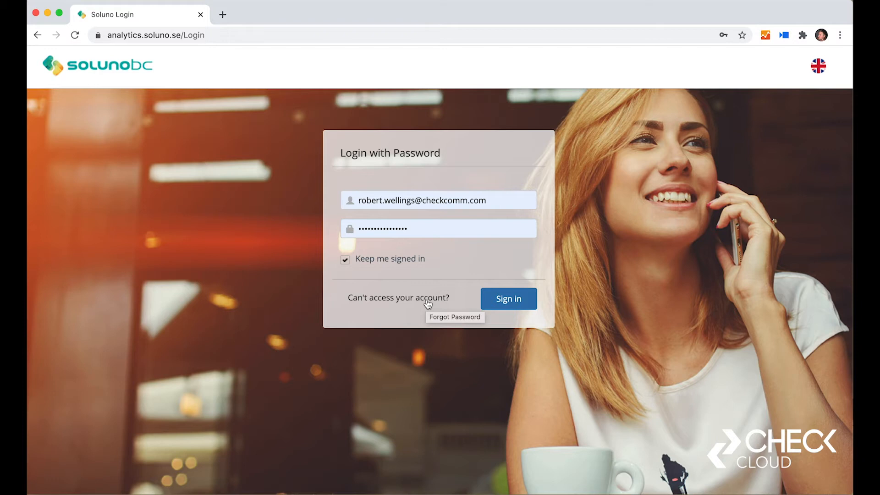
click(492, 297)
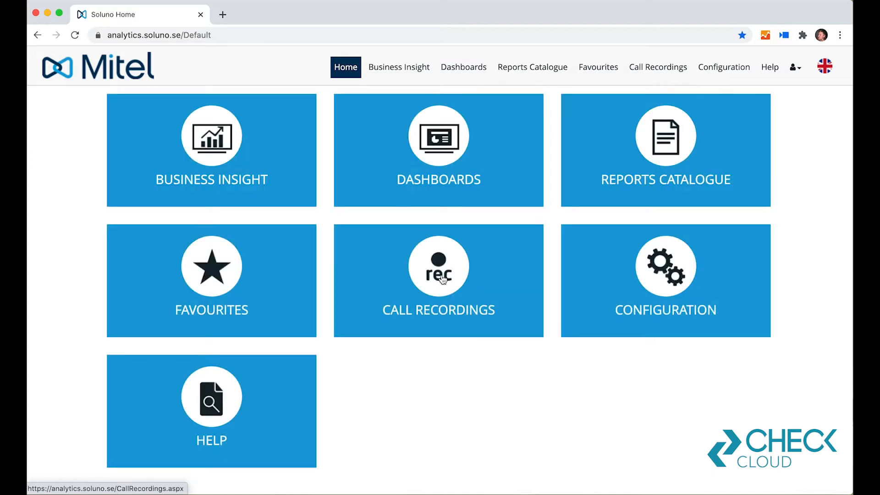
click(482, 284)
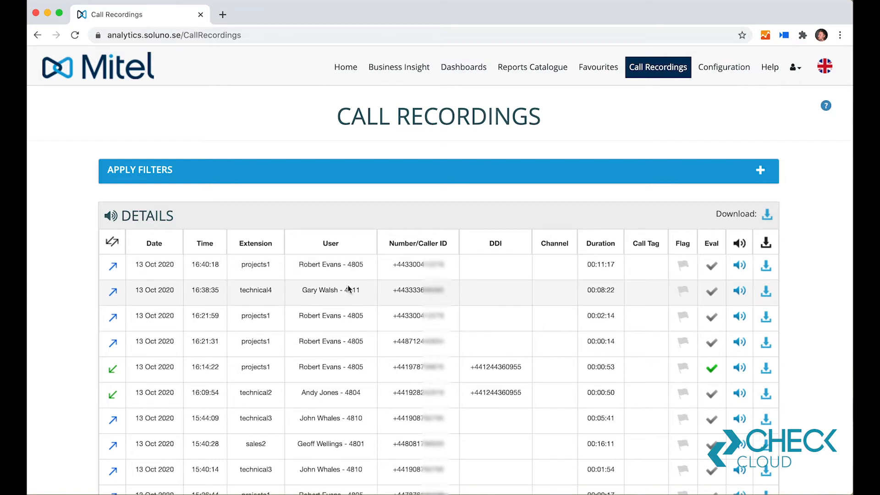
Step: Examine the list of today's call recordings, its call direction markers and the available filter options
scroll(349, 289, down, 1)
scroll(351, 293, down, 3)
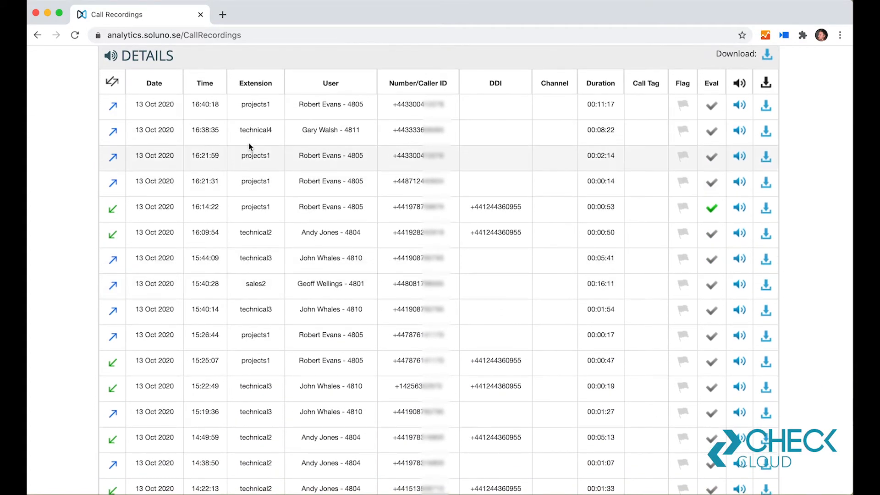
scroll(364, 147, up, 3)
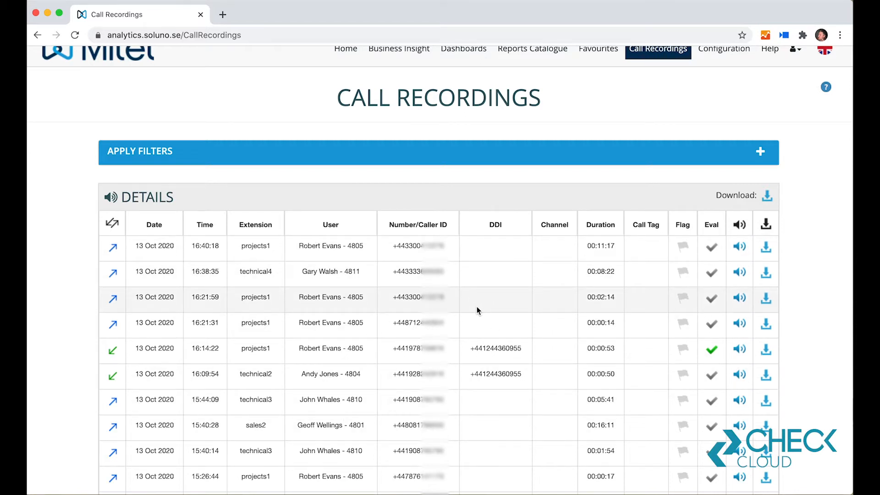
scroll(448, 261, up, 1)
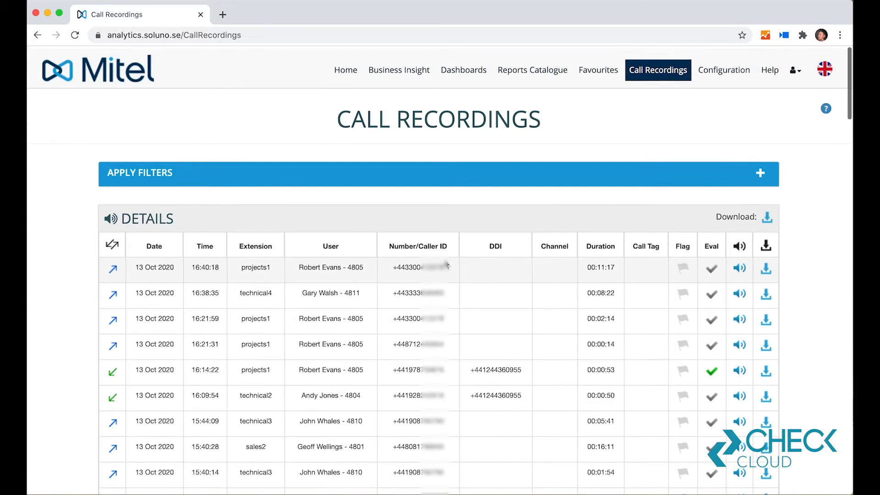
click(761, 170)
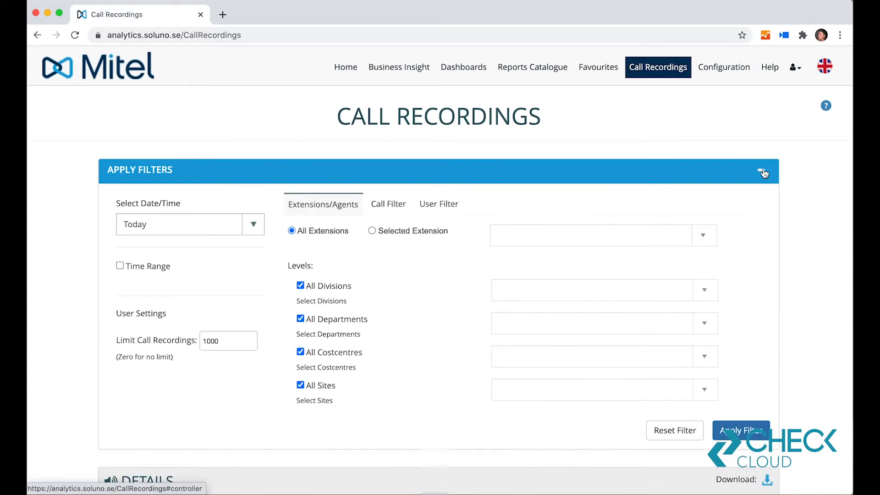
click(762, 171)
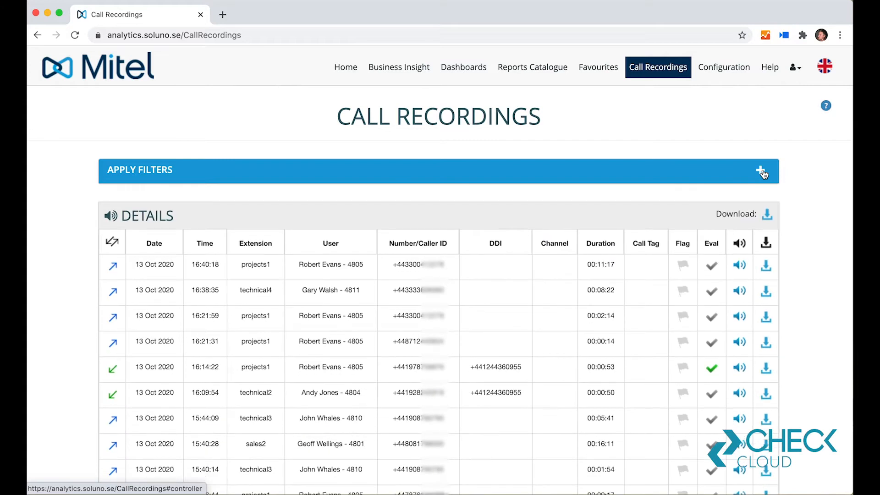
scroll(596, 333, down, 3)
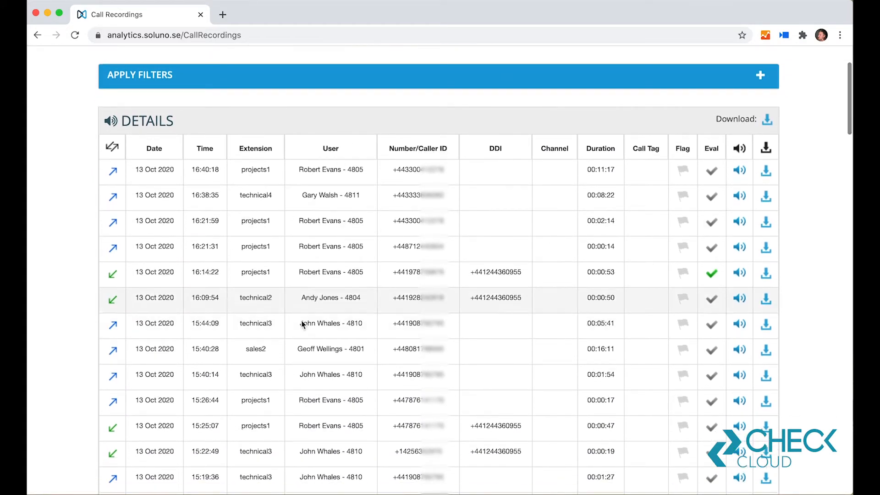
scroll(602, 283, up, 1)
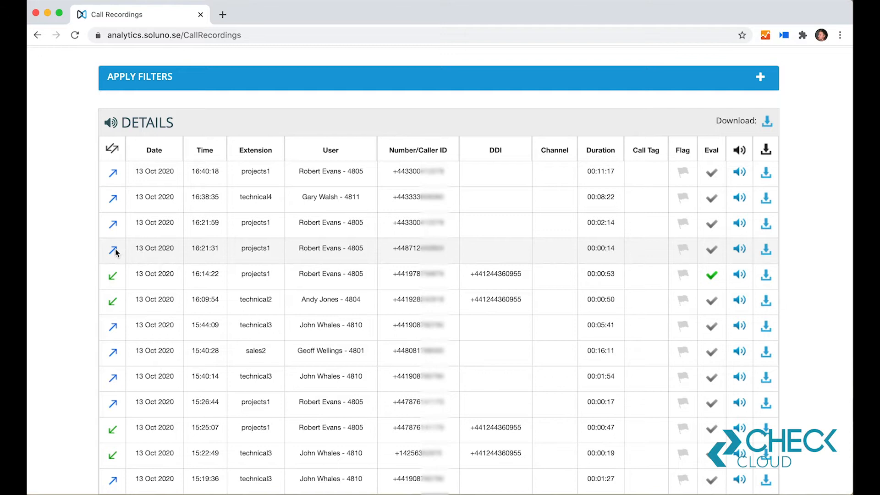
mouse_move(115, 252)
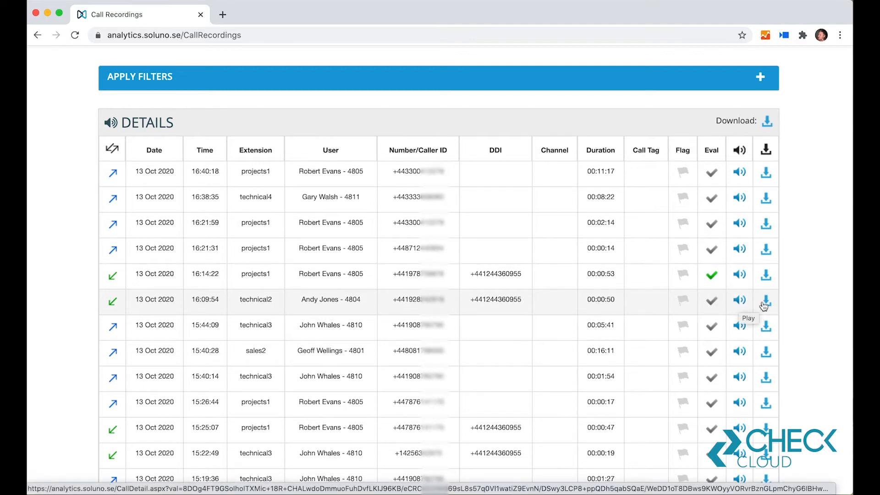
Step: Open the 16:09:54 recording in the player, look back at the recordings list and return to the player
click(738, 301)
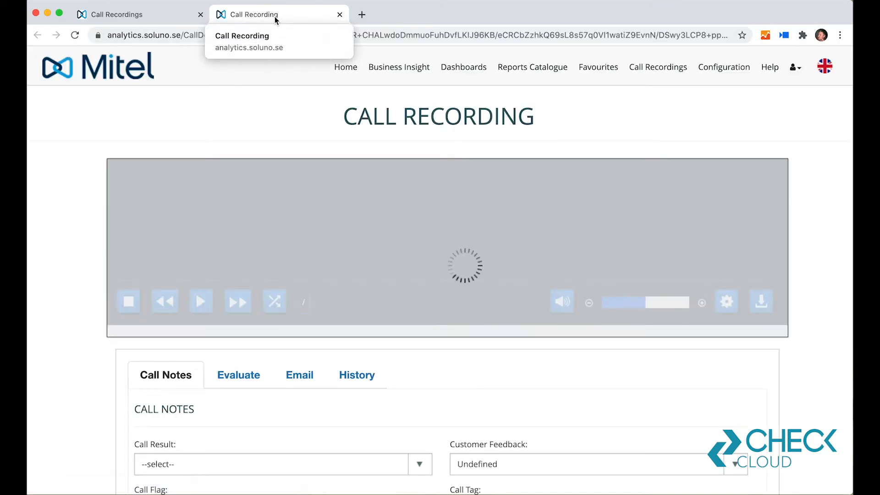
click(159, 18)
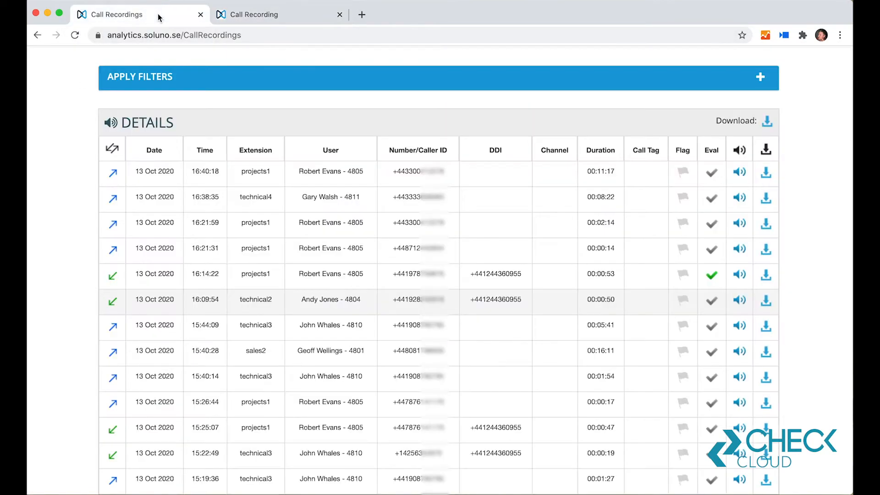
scroll(296, 259, up, 3)
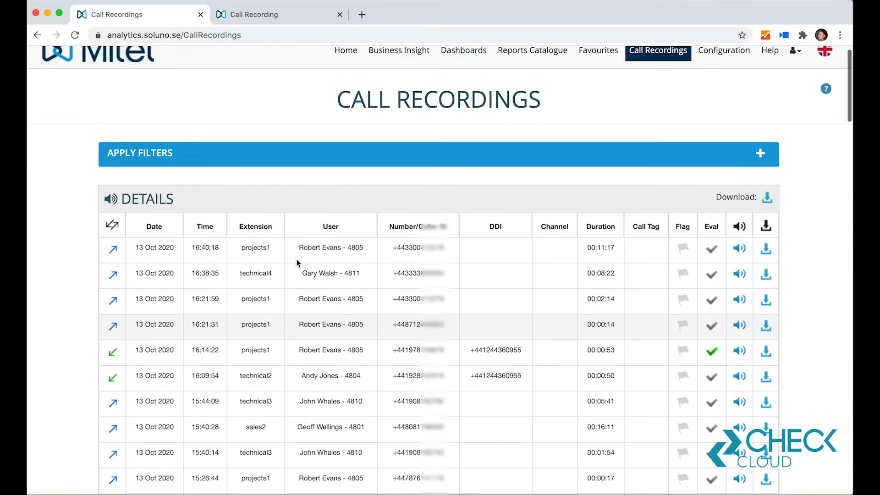
scroll(324, 327, down, 1)
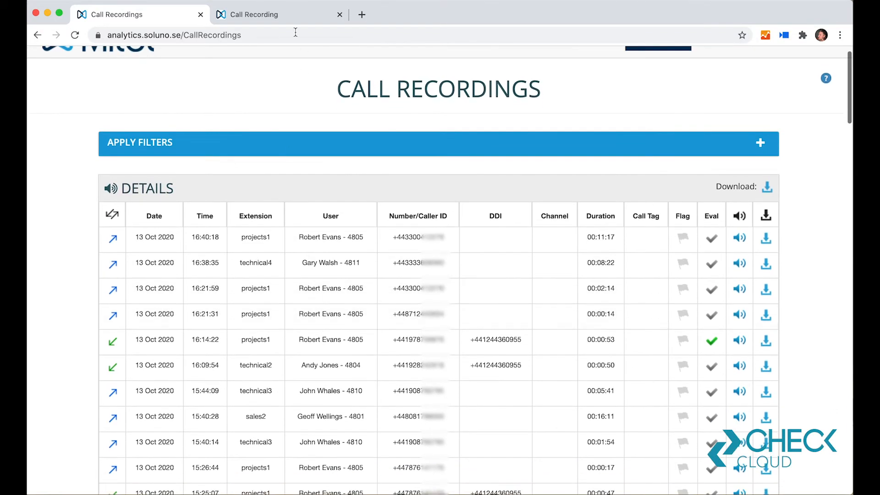
click(281, 13)
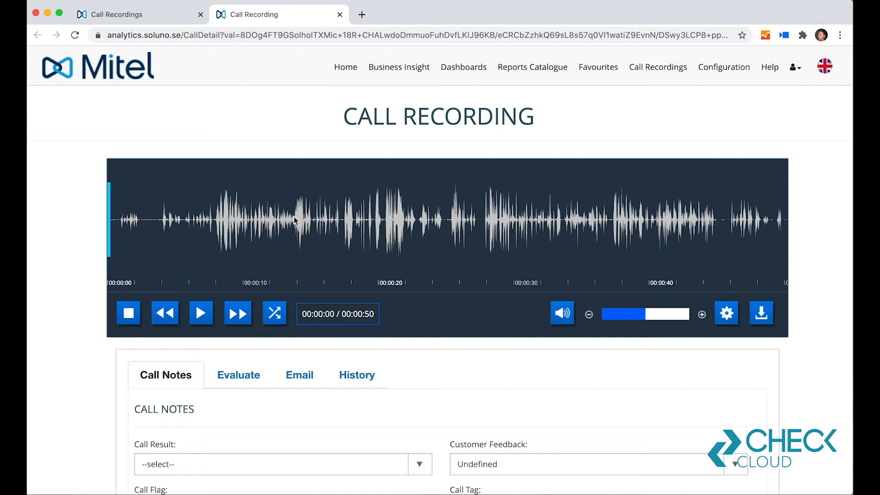
Step: Jump through several points of the recording's waveform, finishing at 00:00:37
click(293, 232)
click(402, 227)
click(548, 224)
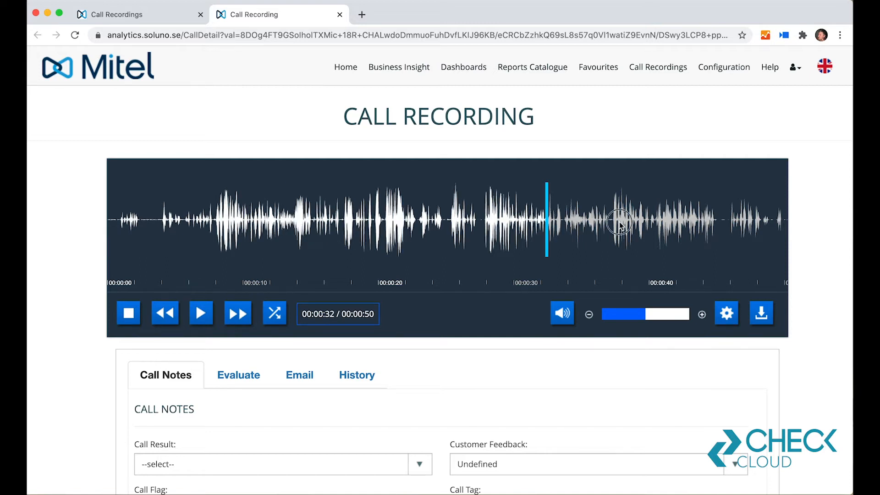
click(618, 225)
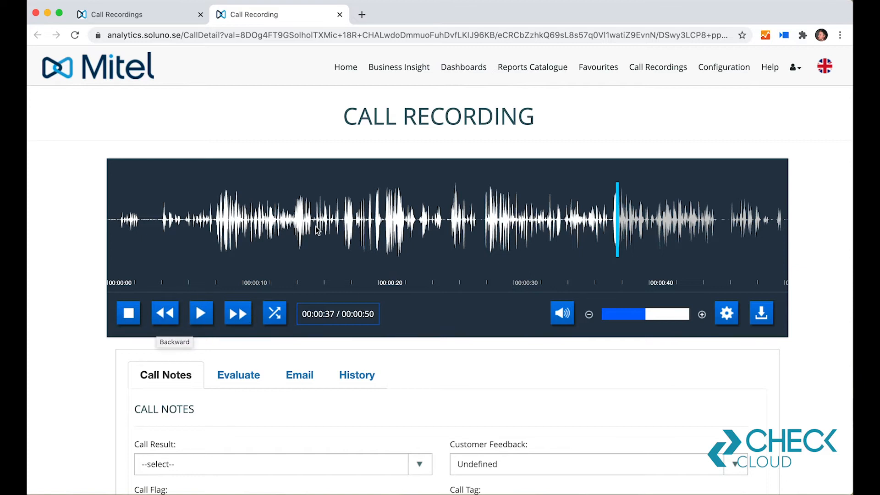
Step: Select the waveform section from about 15 to 23 seconds, clear it, and move the playback position to 00:00:36
drag(315, 232, 418, 231)
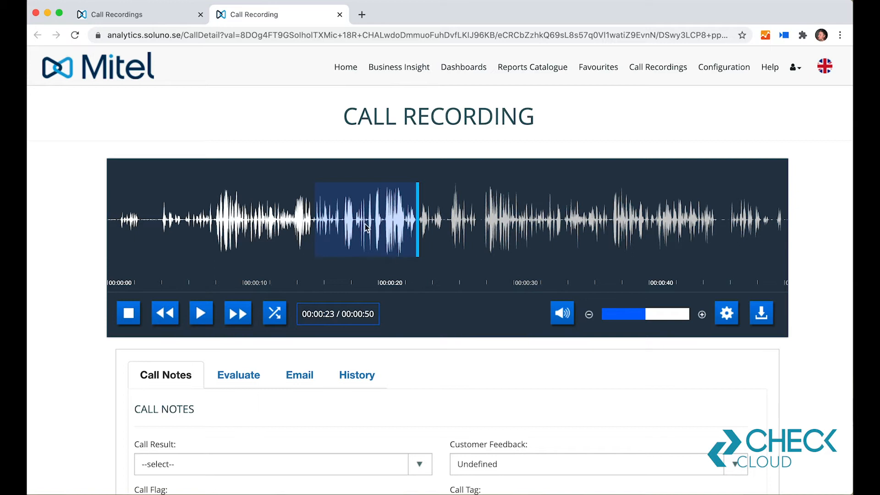
click(276, 317)
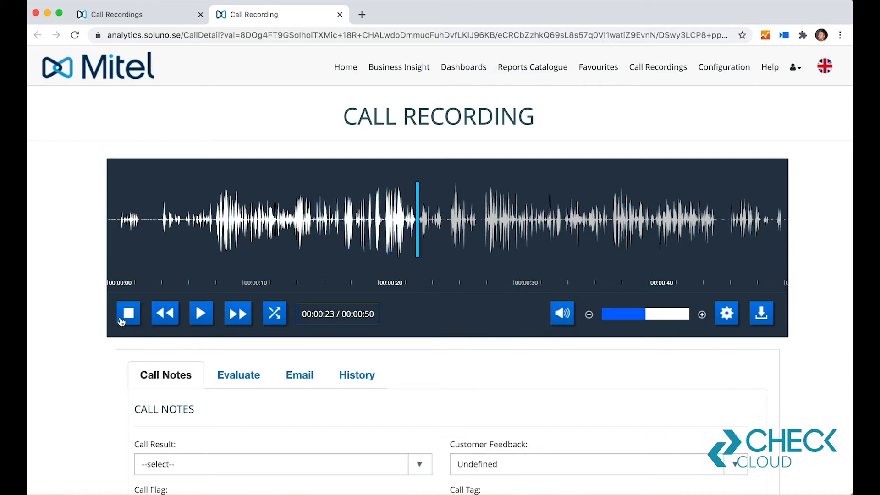
click(486, 225)
click(544, 218)
click(601, 218)
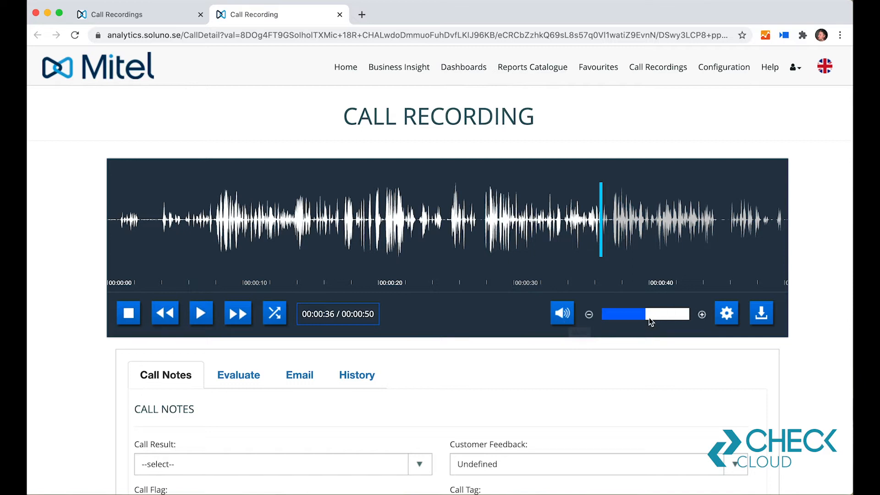
Step: View the recording's playback speed options and close them without changing the speed
click(719, 316)
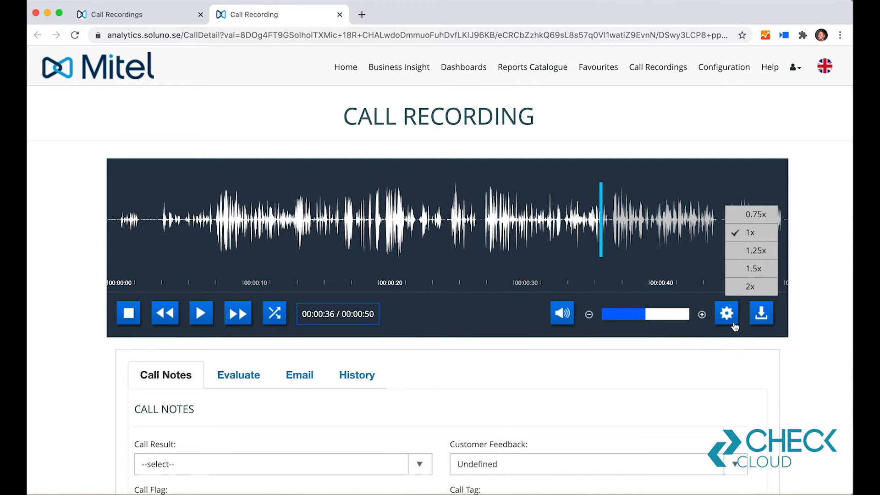
click(723, 315)
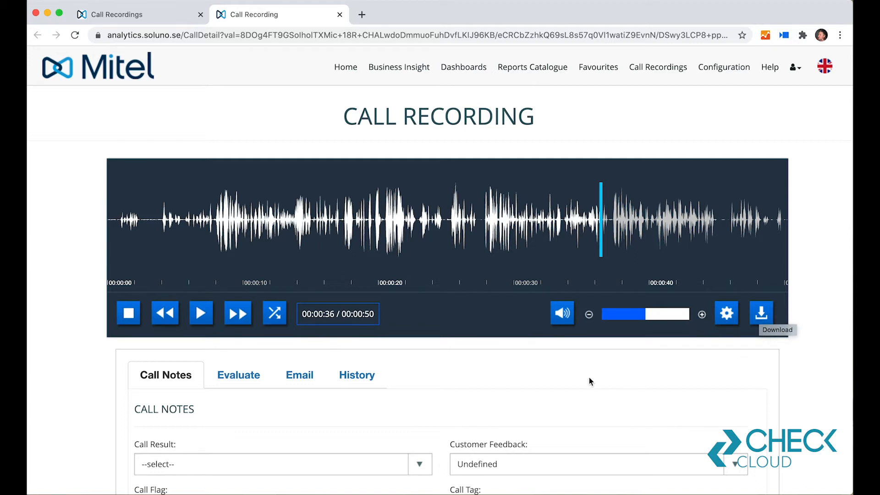
Step: View the Call Result and Call Flag choices in the call notes, leaving both as they are
scroll(590, 378, down, 5)
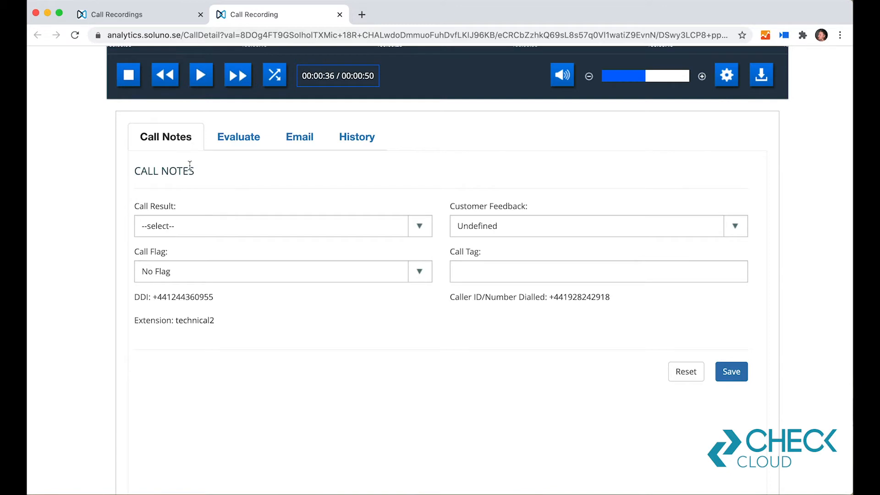
click(415, 230)
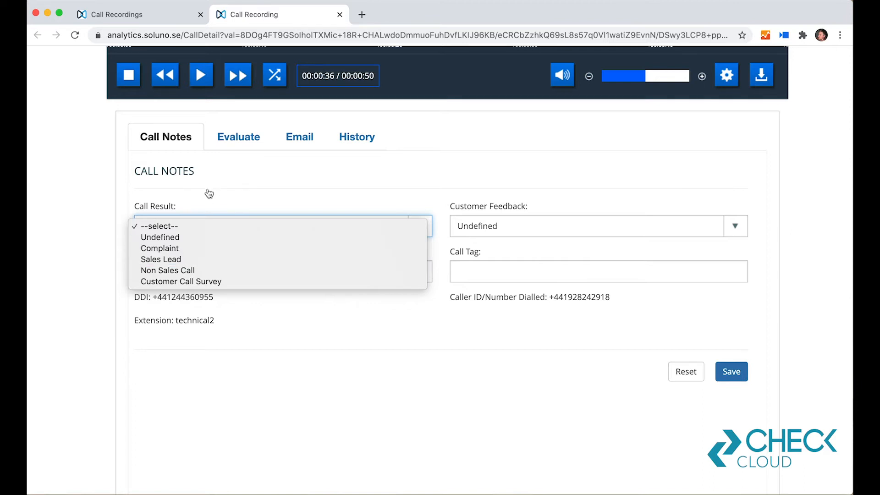
click(218, 200)
click(414, 275)
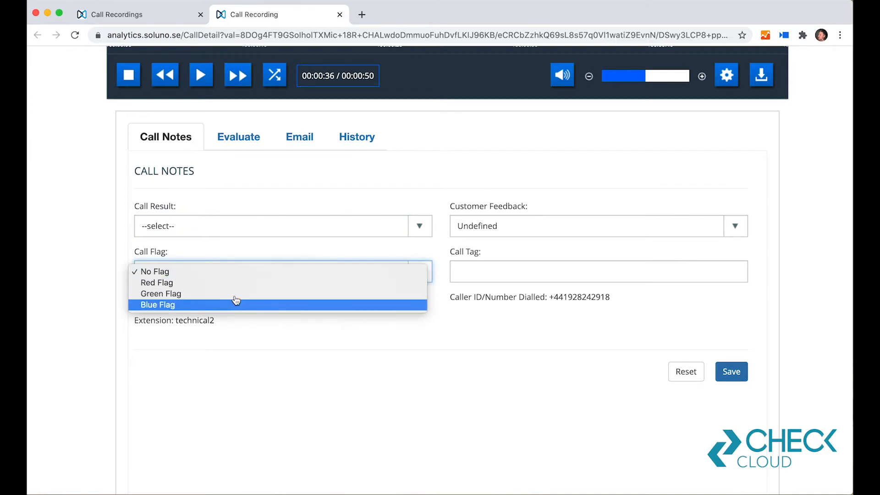
click(611, 327)
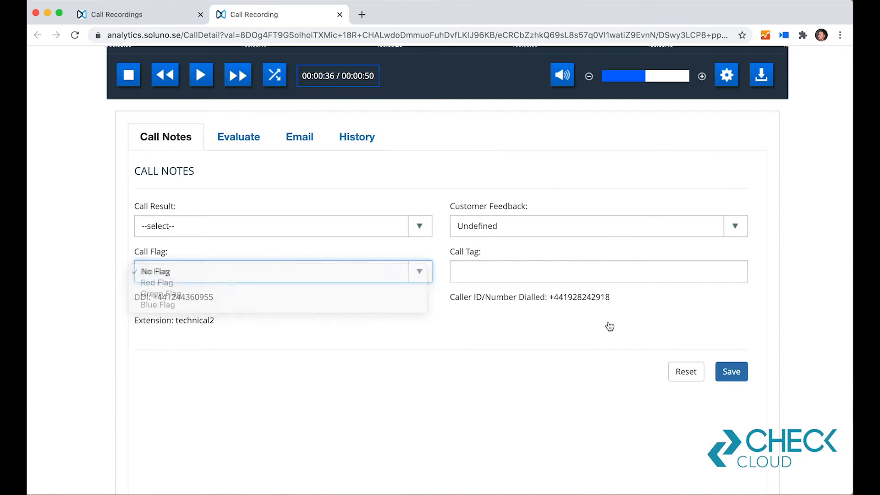
Step: Add the call tag "Customer happy" to the call notes and save them
click(602, 273)
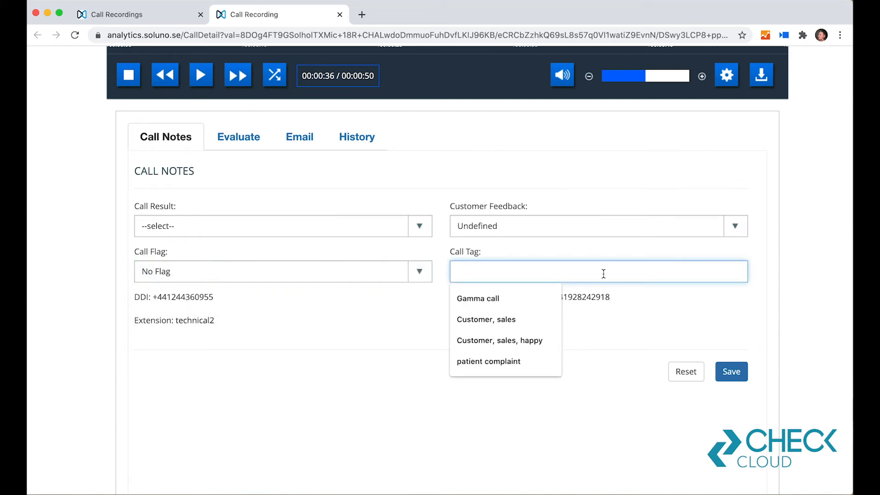
text(Customer )
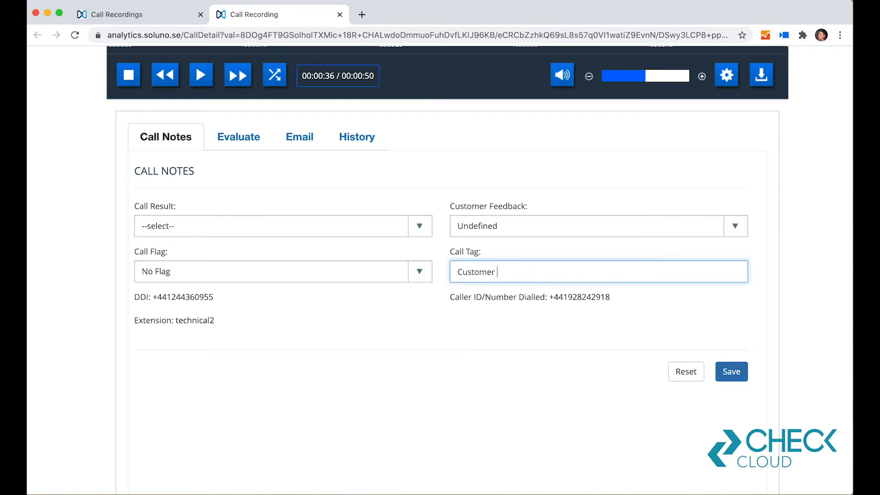
text(happy)
click(608, 347)
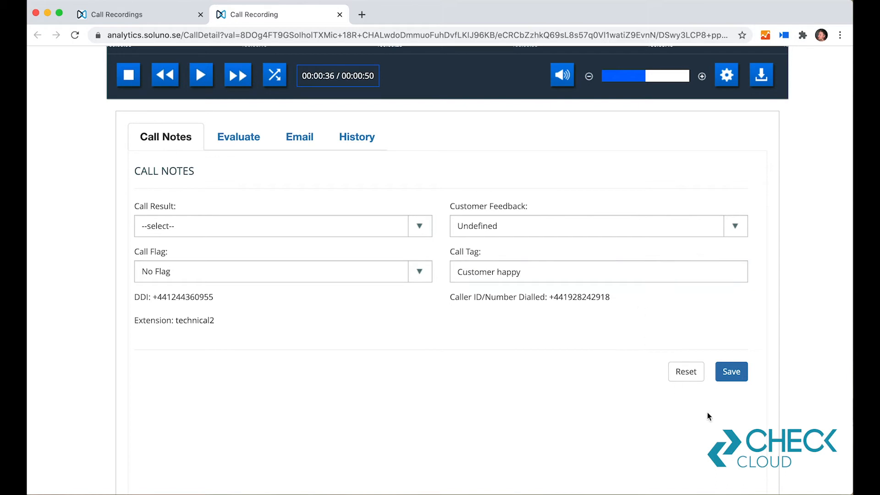
click(731, 372)
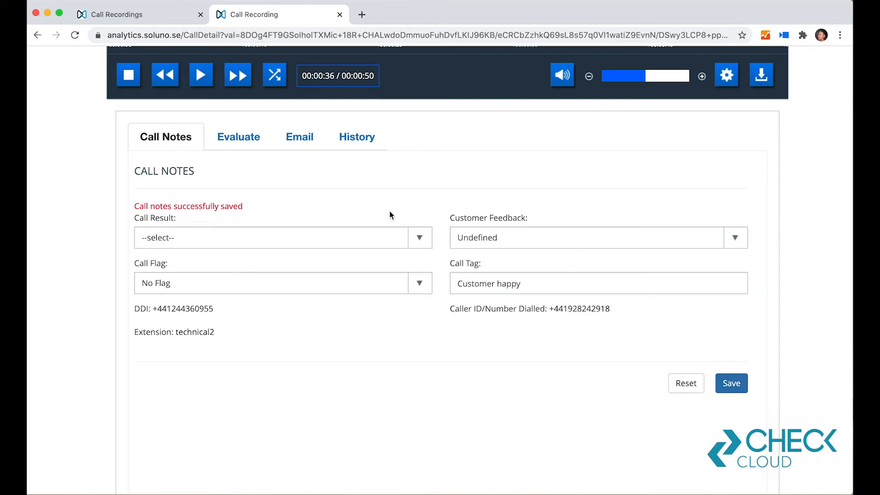
Step: Open the call evaluation, expand the Call Handling section and highlight the question about the Check Comms greeting
scroll(297, 188, up, 5)
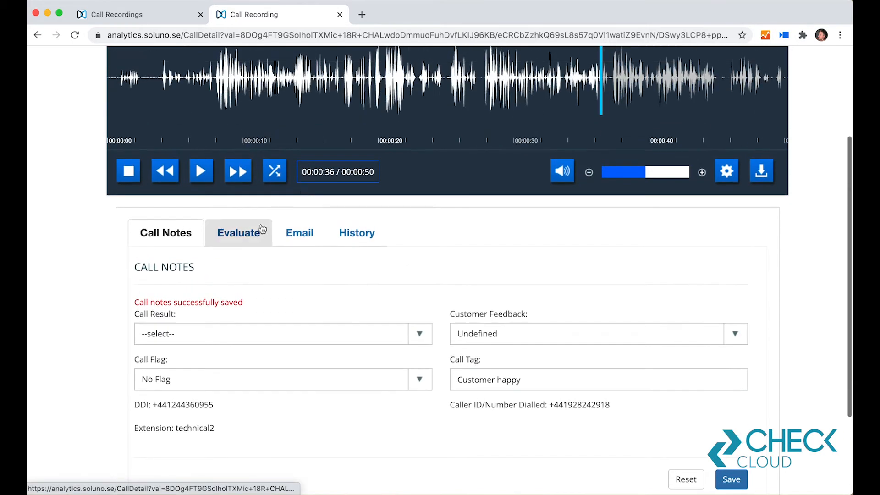
click(243, 239)
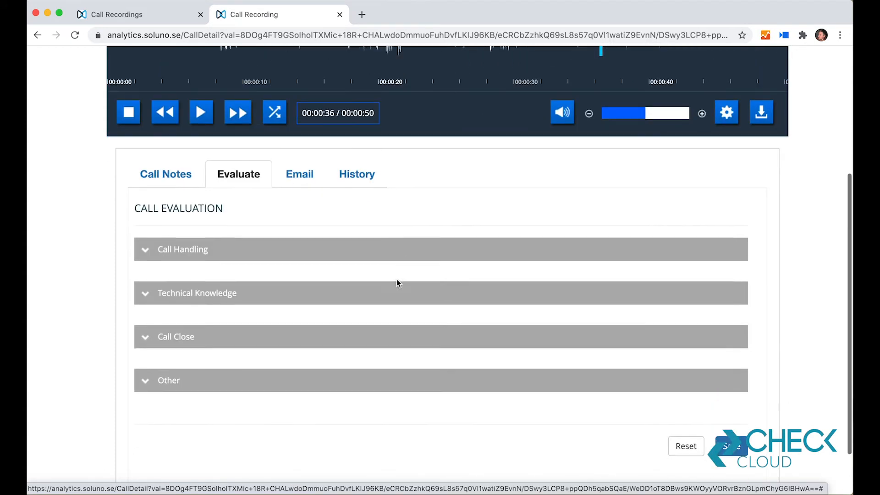
scroll(396, 281, down, 2)
click(149, 219)
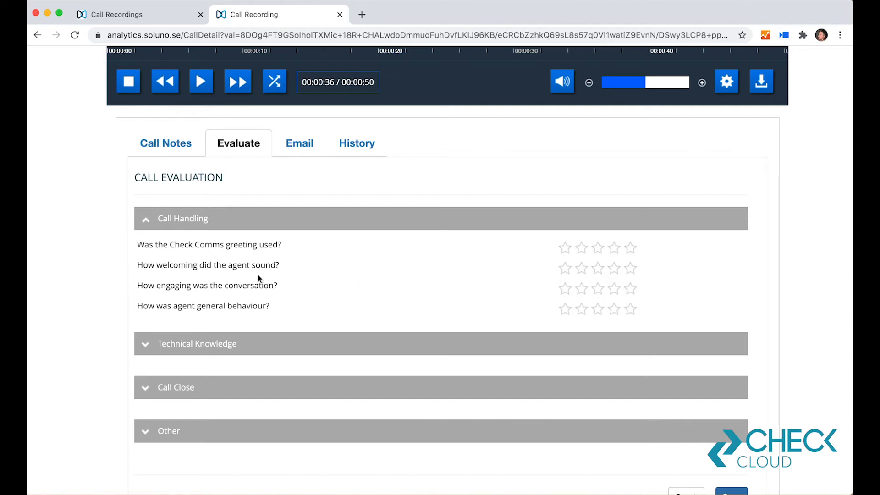
drag(139, 246, 309, 255)
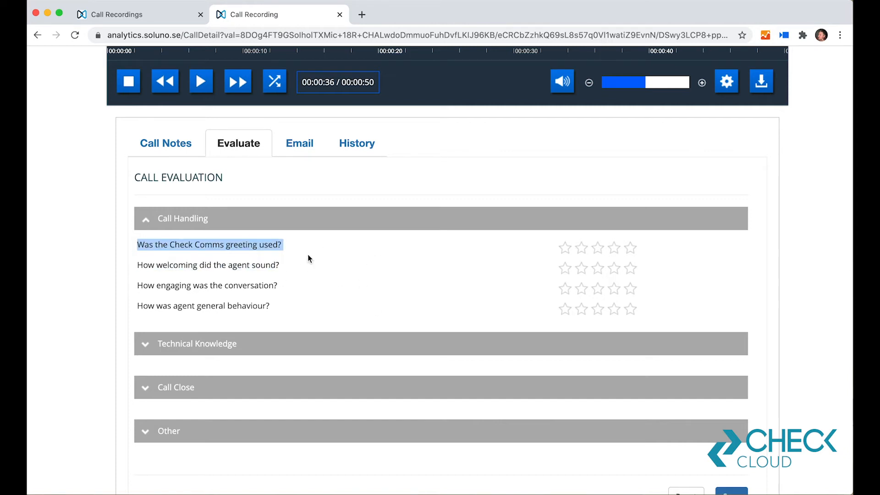
Step: Rate the Call Handling questions: 5 stars for the greeting, 2.5 for welcoming, 5 for engaging and 4 for general behaviour
click(309, 257)
click(634, 250)
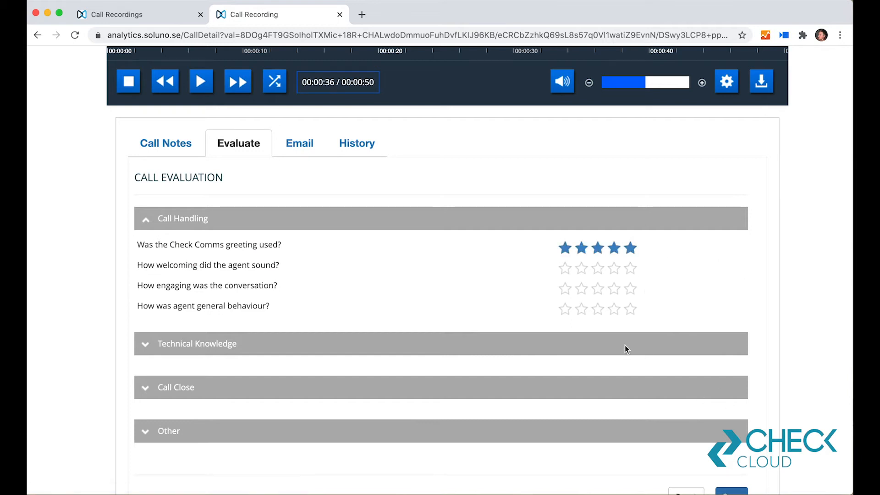
click(595, 270)
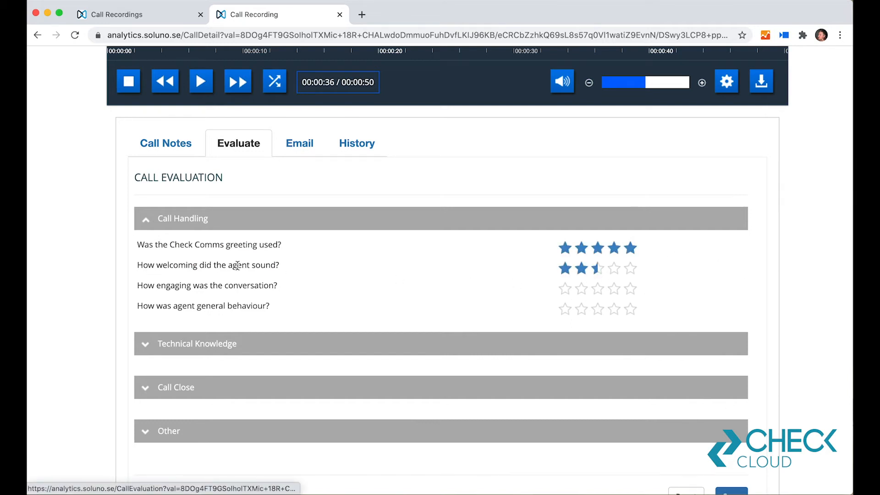
click(615, 292)
click(632, 291)
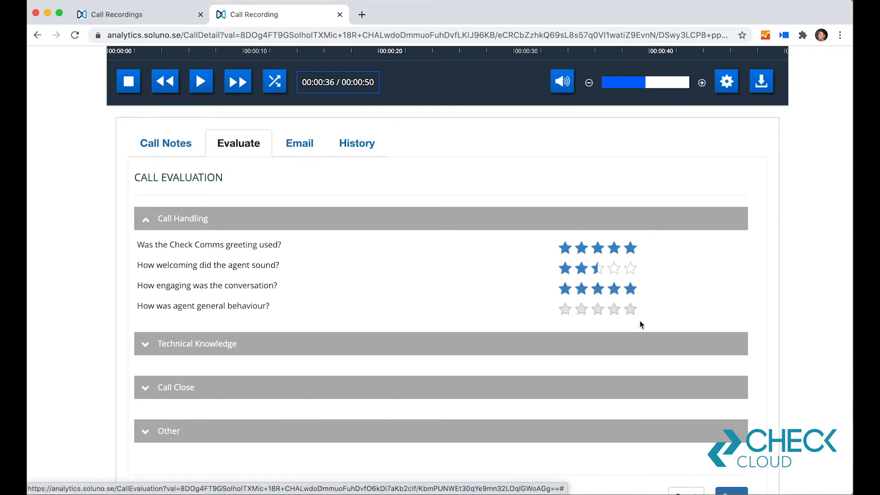
click(635, 312)
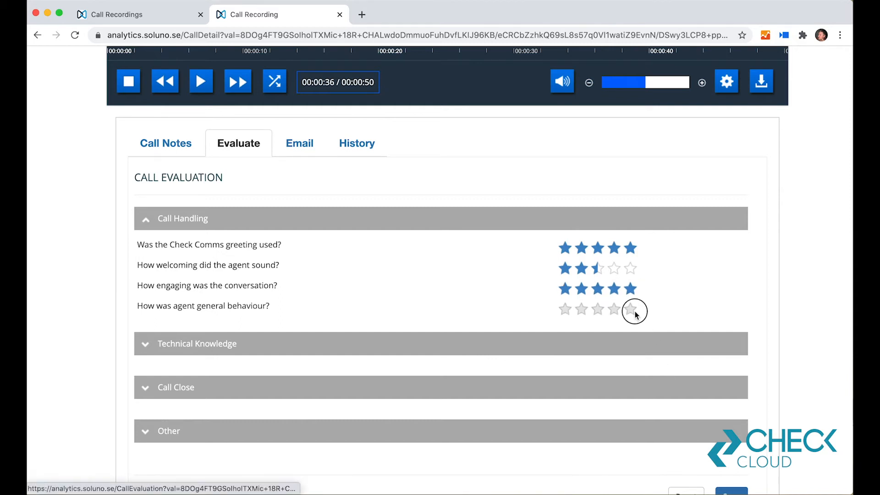
click(616, 315)
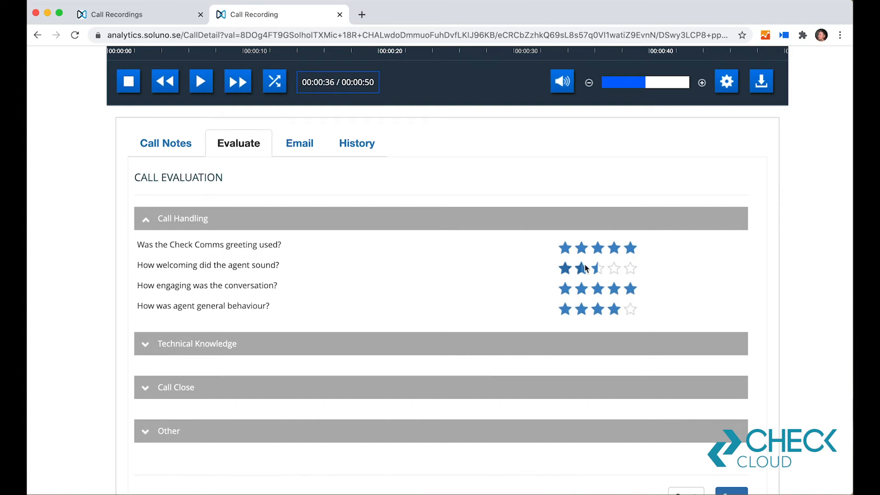
Step: Raise the agent's general behaviour and welcoming ratings to five stars and save the call evaluation
click(641, 309)
click(632, 268)
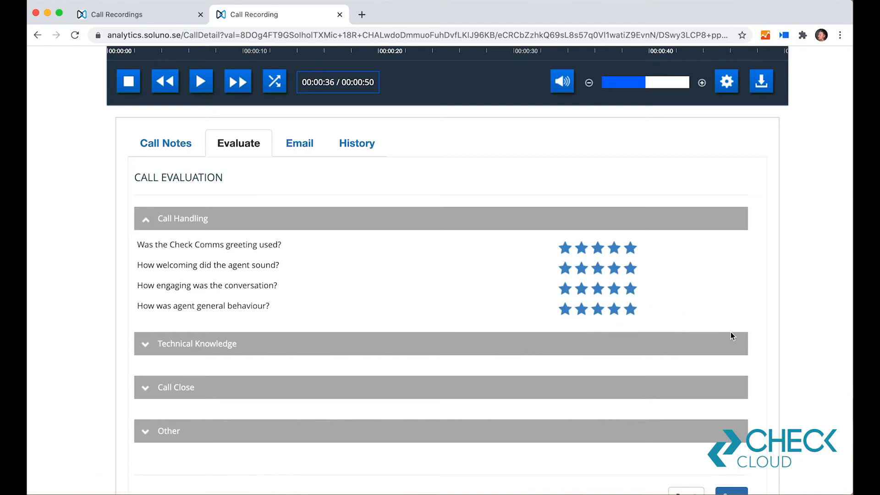
scroll(758, 444, down, 2)
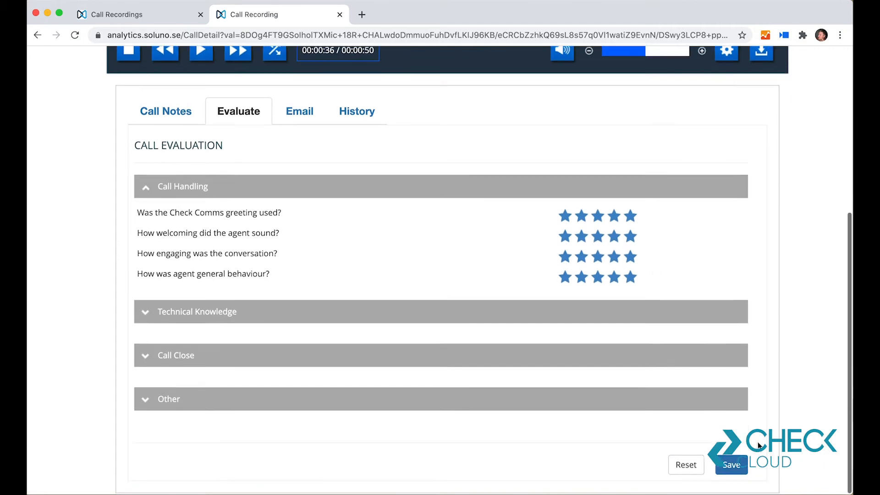
click(731, 465)
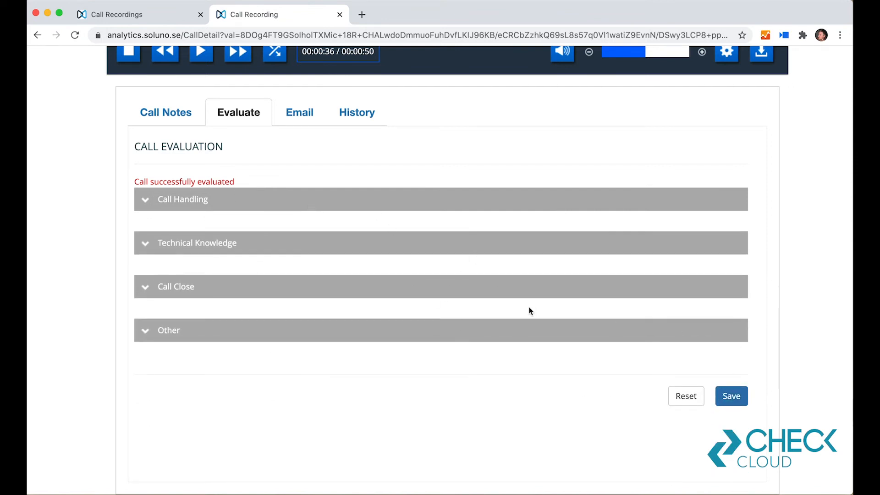
Step: Open the form for emailing the call recording and enter the recipient's email address
scroll(527, 307, up, 3)
scroll(425, 314, up, 1)
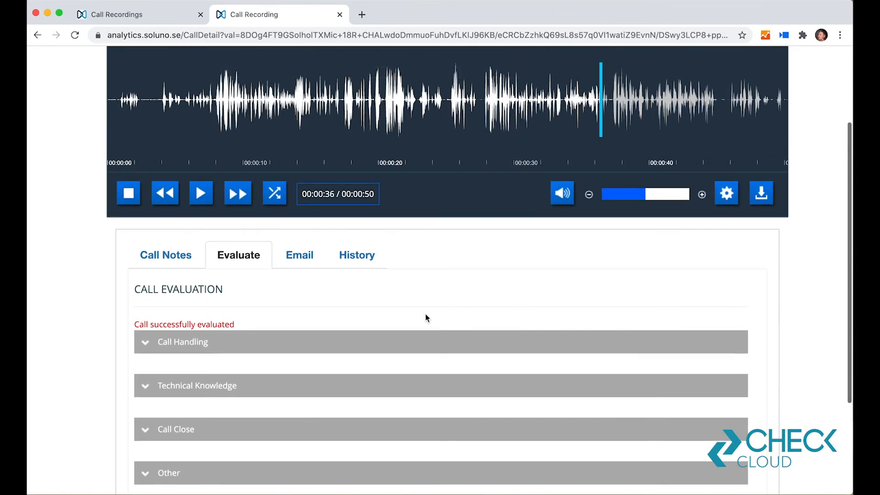
click(296, 248)
scroll(553, 306, down, 1)
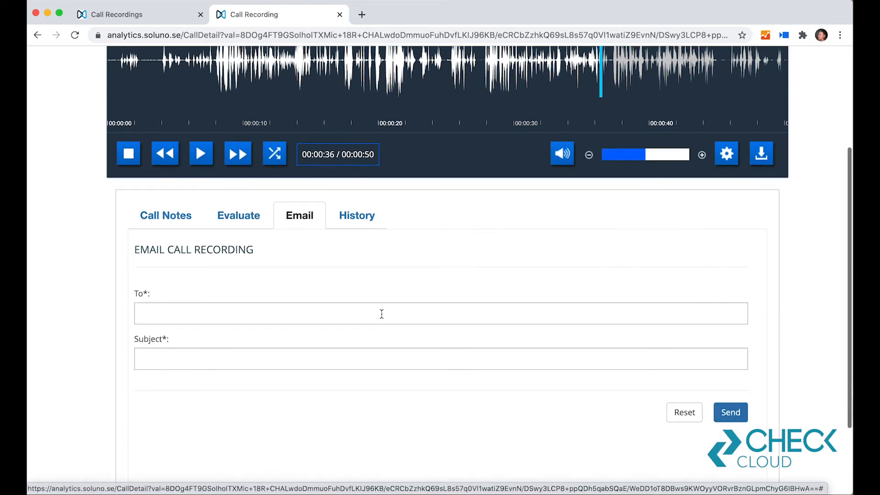
click(380, 313)
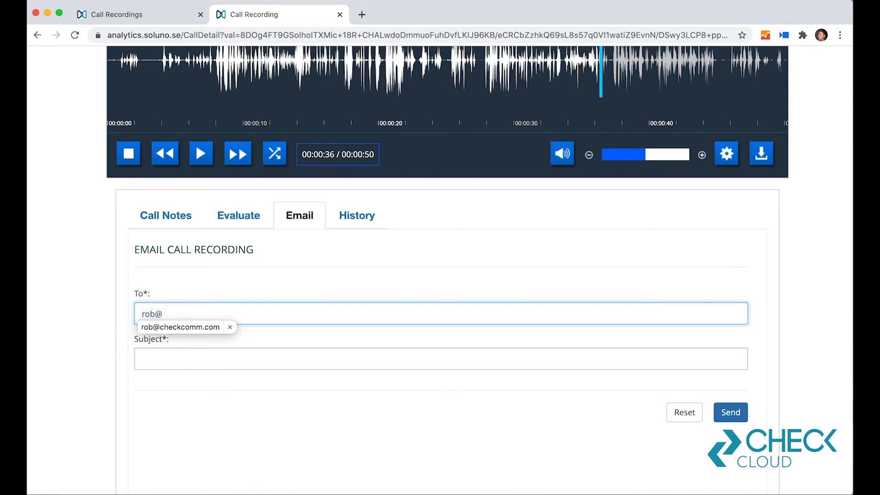
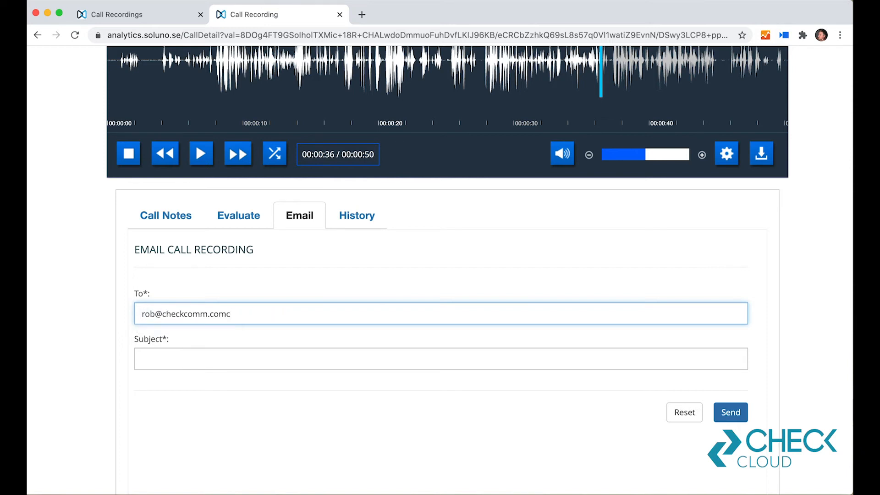
Step: Enter a subject starting with "Great call from" followed by the agent's name, and send the recording email
click(354, 361)
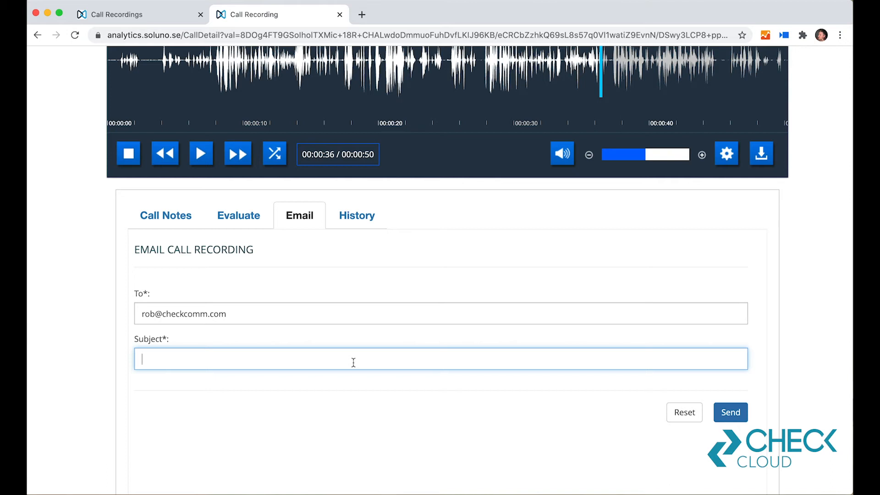
text(Great call from Rob E)
click(737, 417)
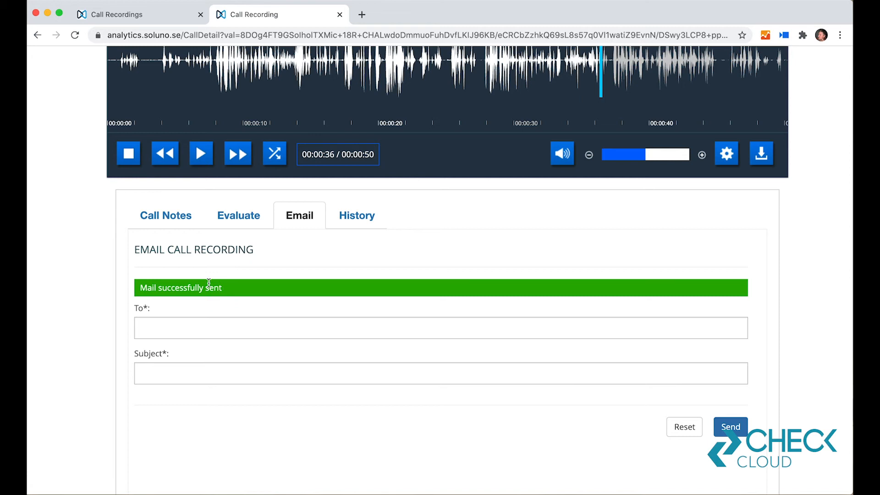
Step: Return from the single call's page to the open Call Recordings list
scroll(334, 297, up, 2)
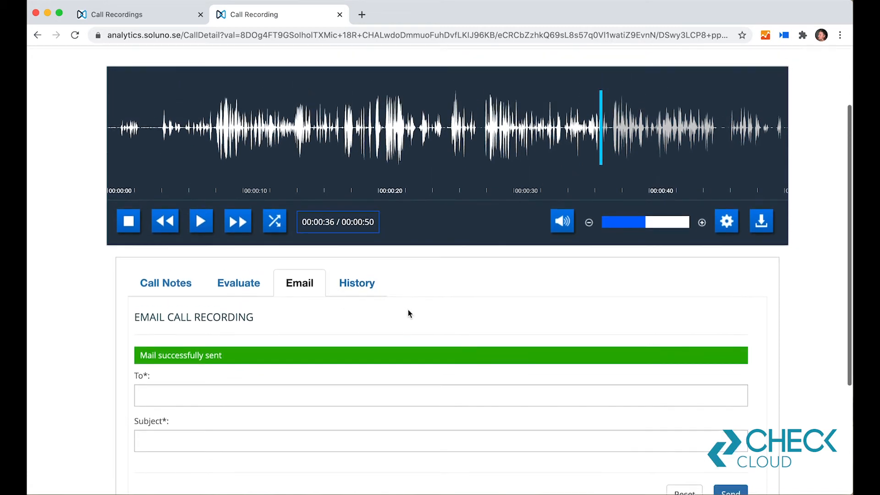
scroll(408, 309, up, 3)
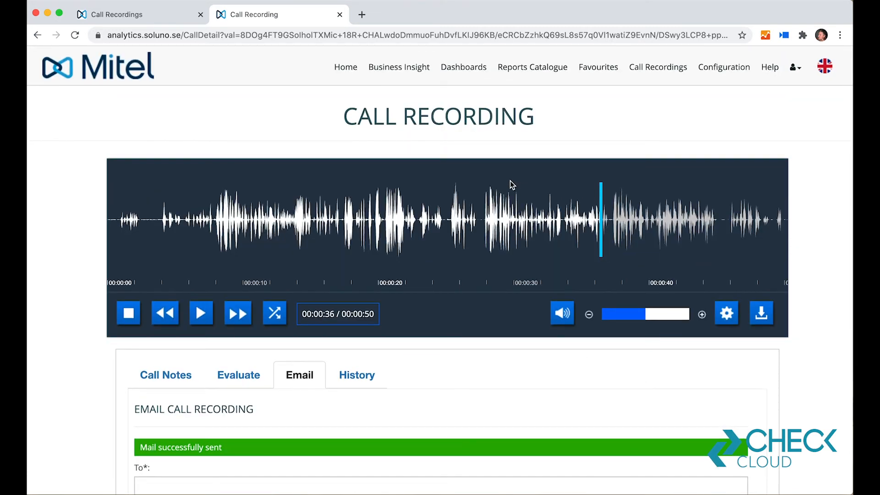
click(155, 18)
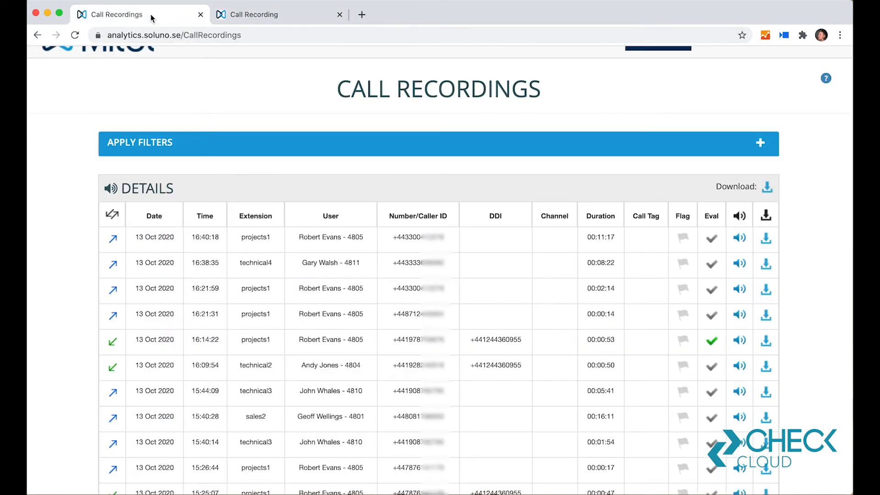
click(257, 20)
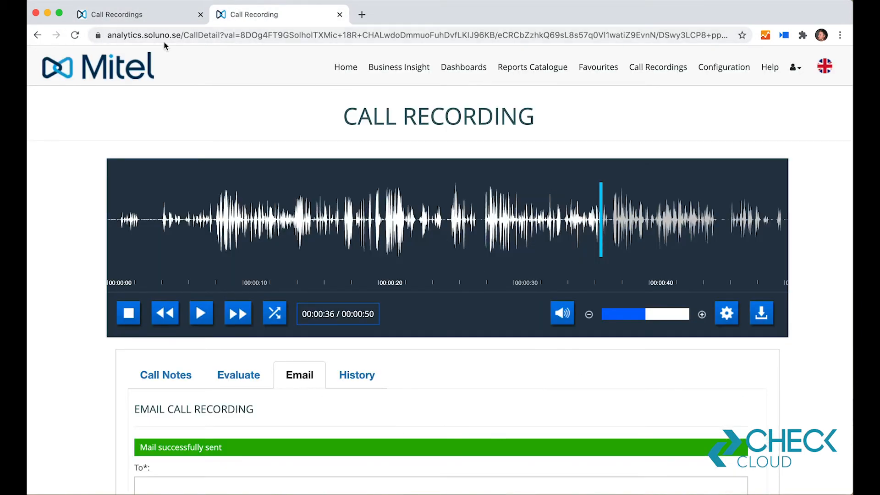
click(154, 17)
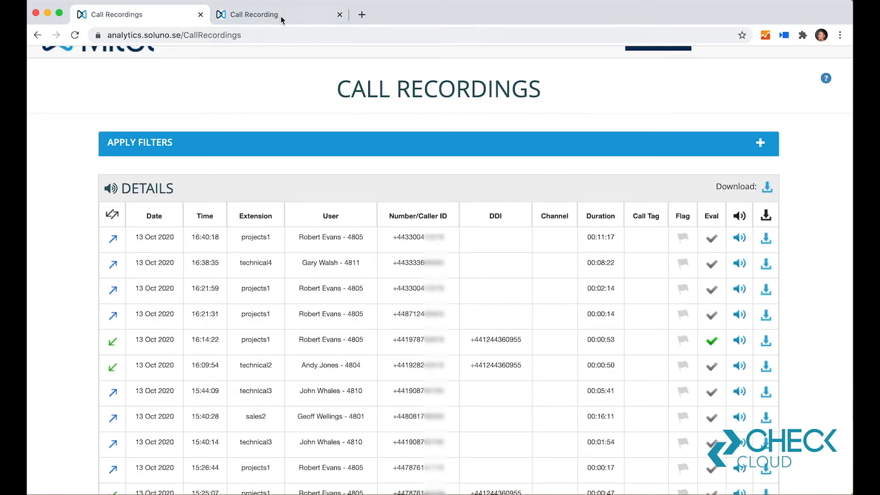
Step: Expand the call recording filters and set the date filter to Last Month
scroll(529, 310, up, 1)
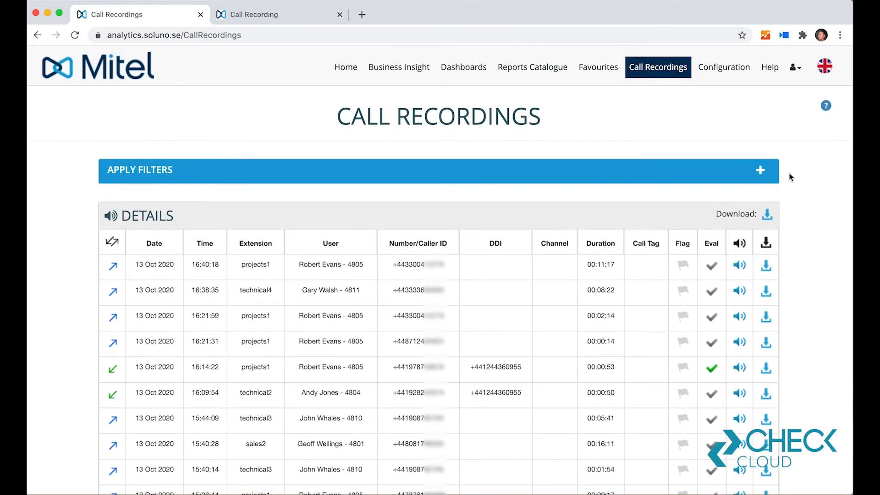
click(761, 172)
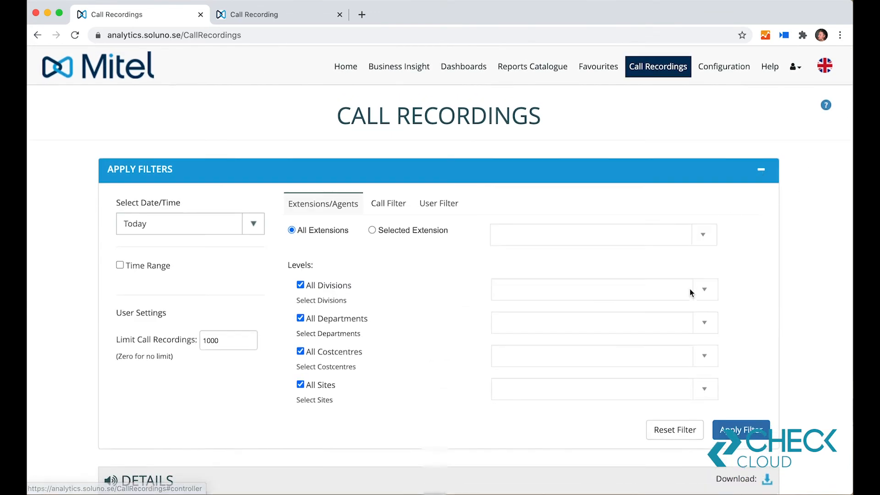
scroll(689, 288, down, 3)
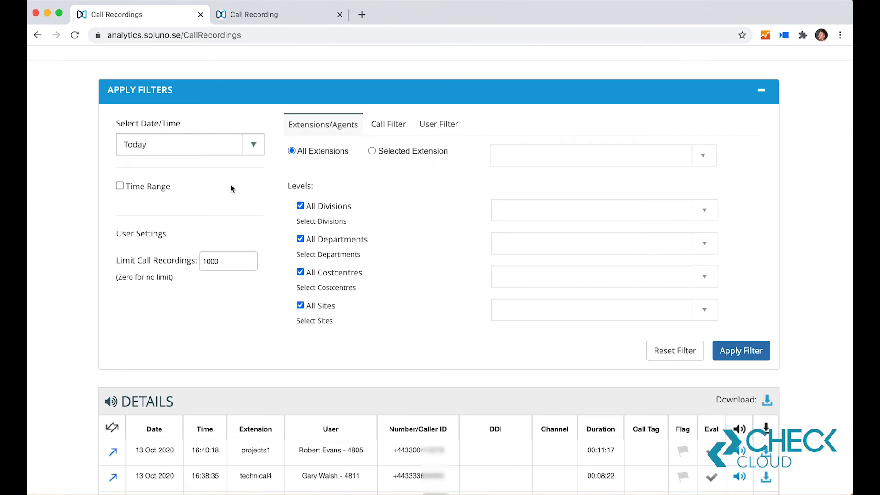
click(254, 151)
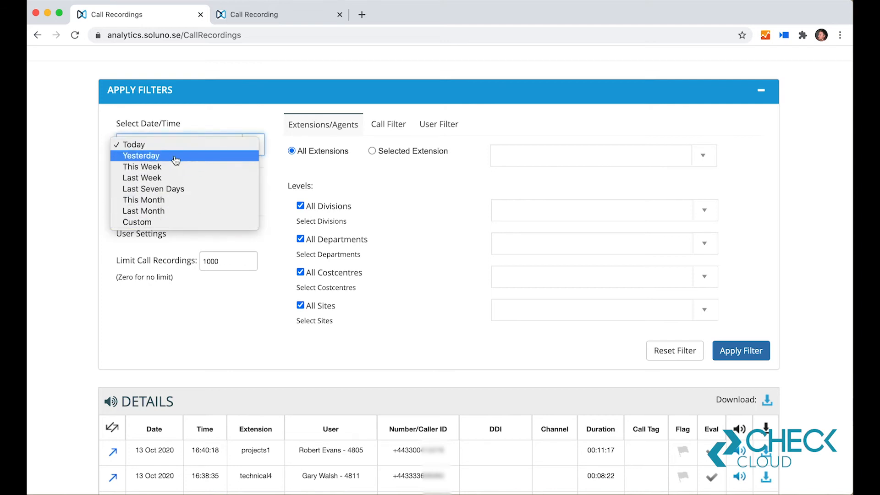
click(165, 212)
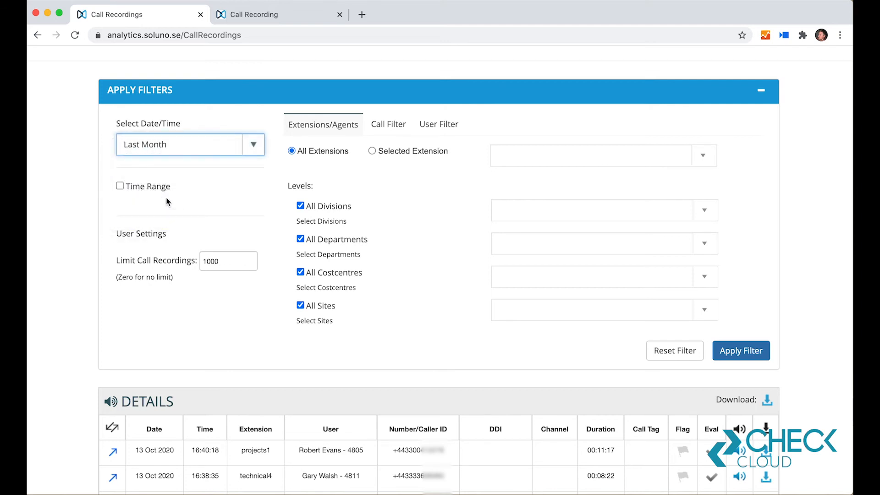
Step: View the Time Range options, leave the time range off, and look over the extension and level filters
click(120, 186)
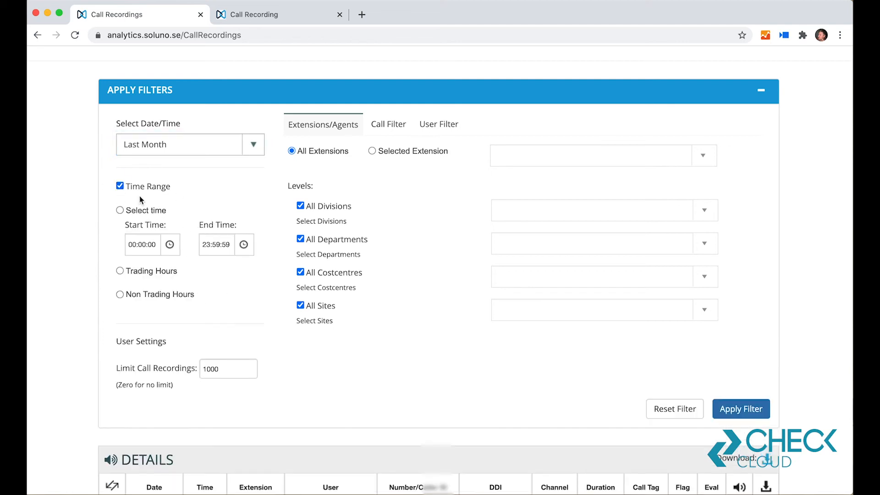
click(118, 187)
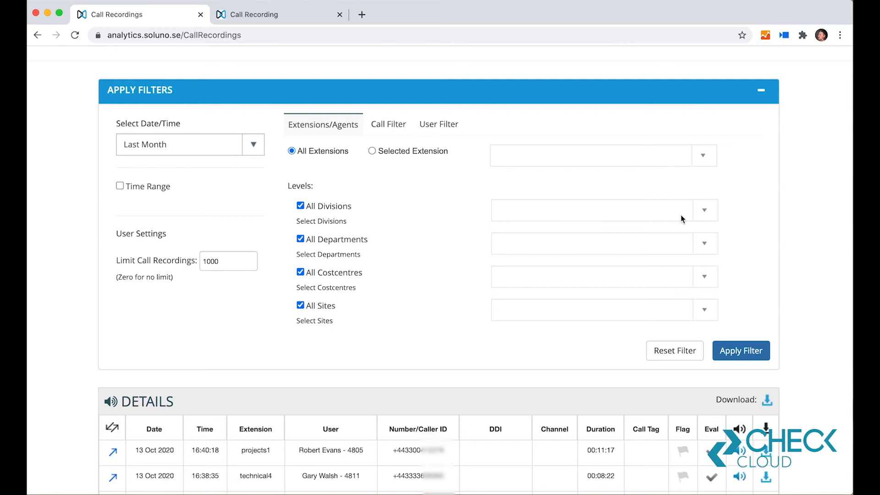
scroll(328, 215, up, 3)
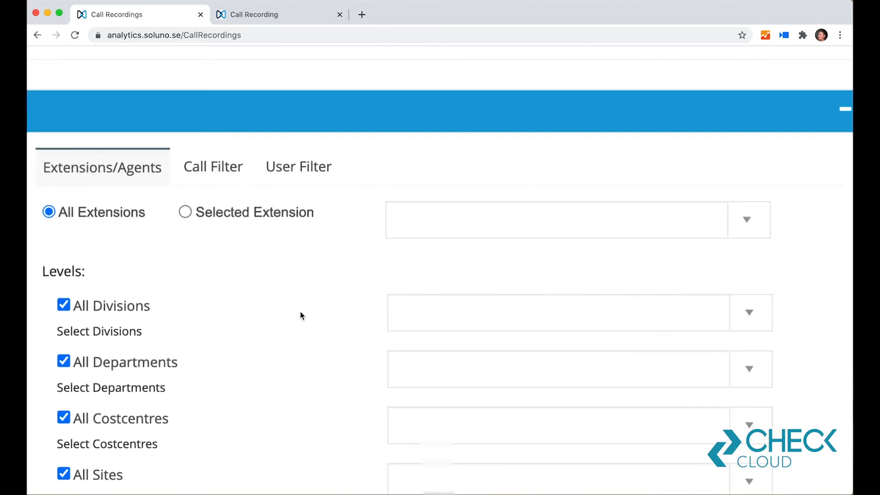
scroll(320, 283, down, 3)
scroll(405, 239, down, 2)
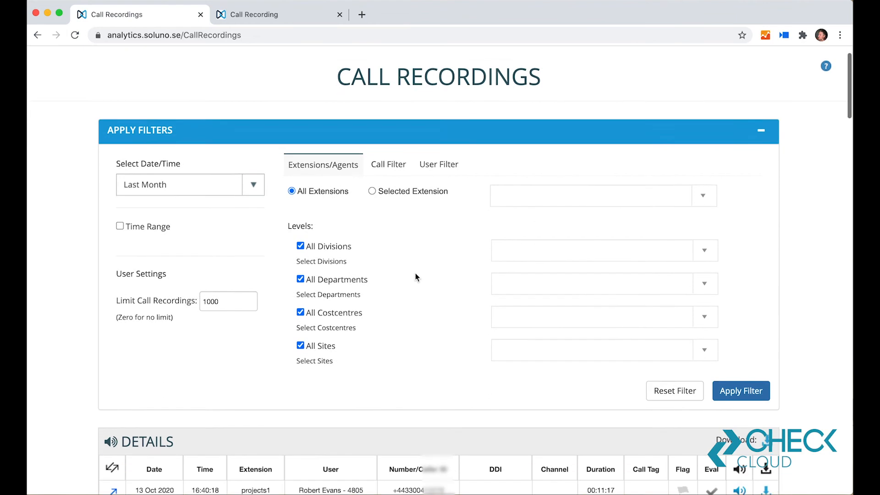
Step: Look through the individual extensions offered for Selected Extension without choosing any, and return the extension filter to All Extensions
click(372, 178)
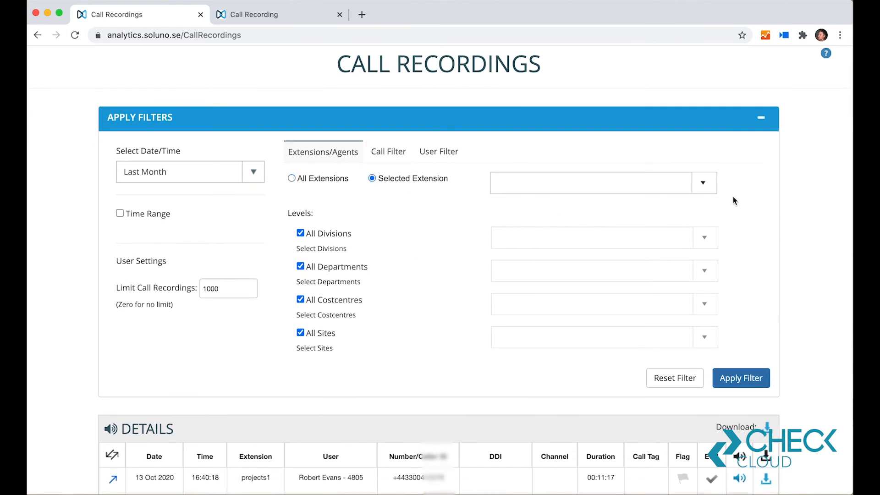
click(689, 184)
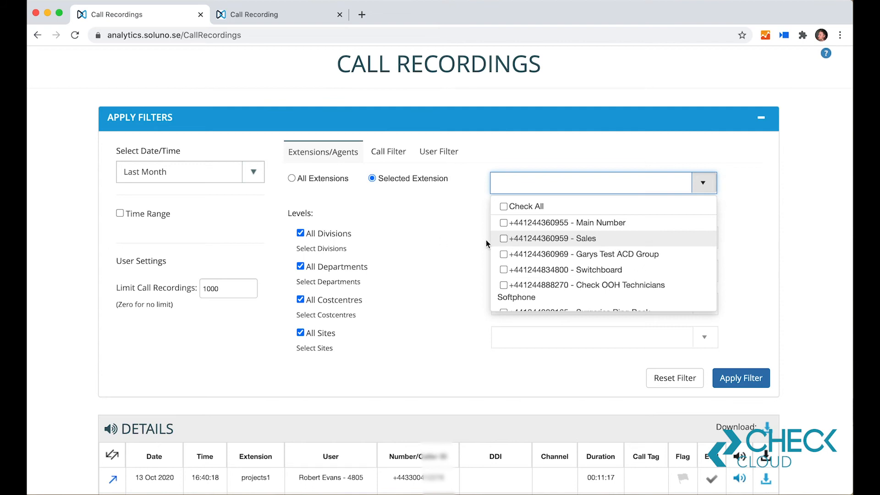
scroll(561, 239, down, 10)
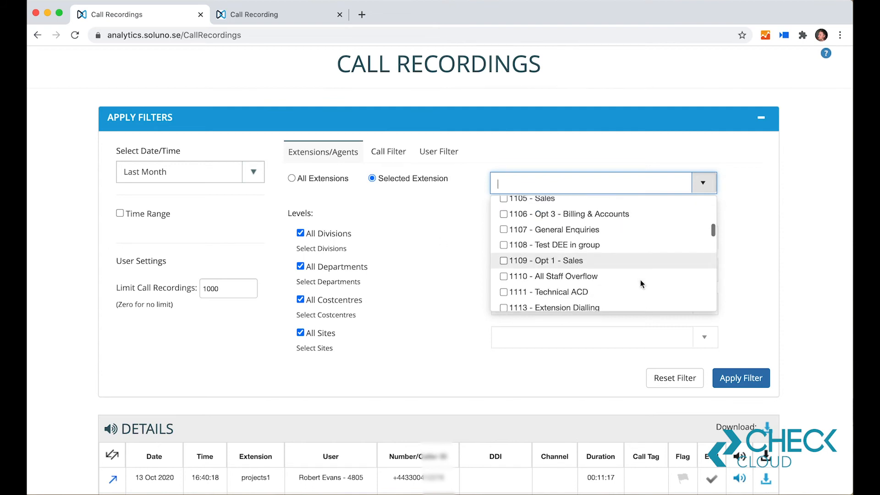
scroll(639, 276, down, 3)
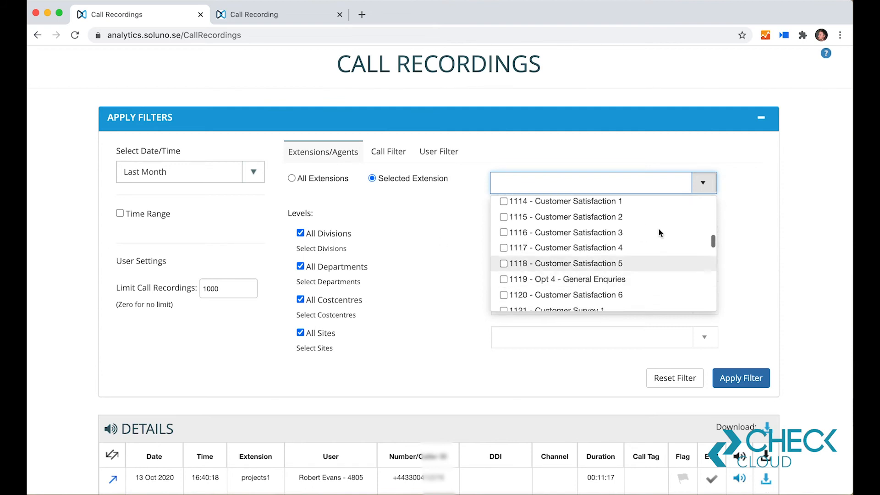
scroll(655, 260, down, 3)
scroll(654, 260, down, 5)
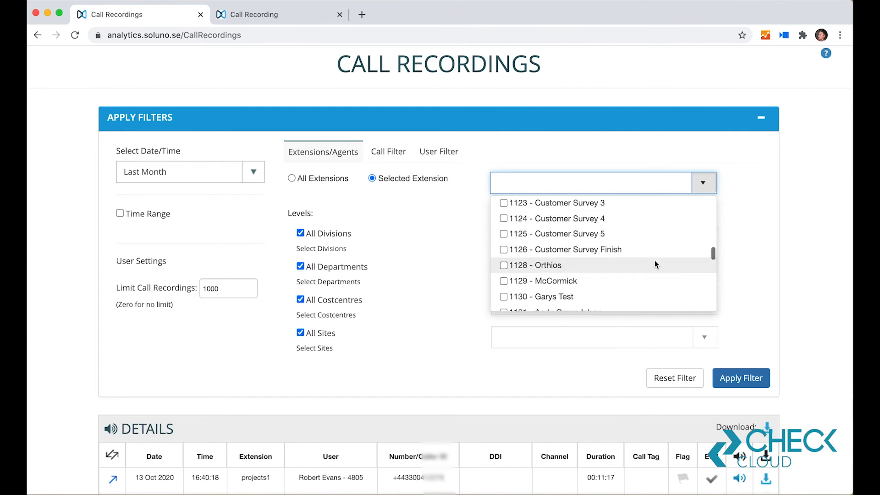
scroll(654, 260, up, 1)
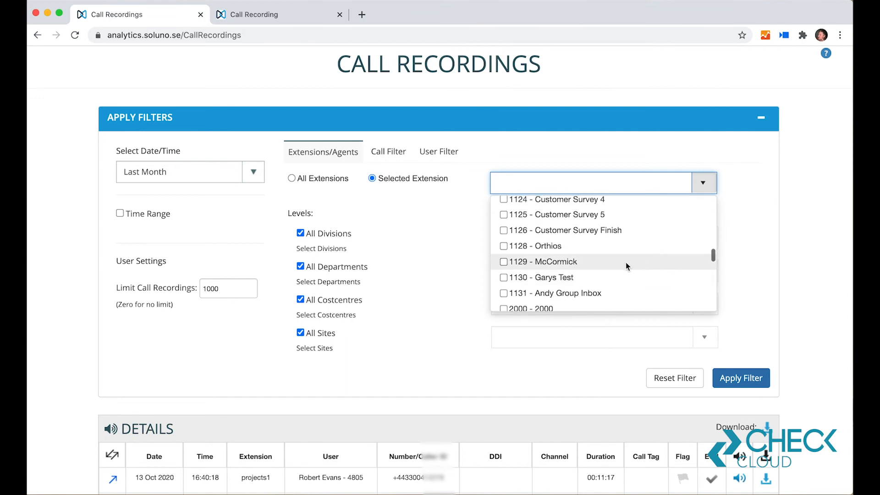
scroll(642, 267, down, 2)
scroll(643, 271, down, 3)
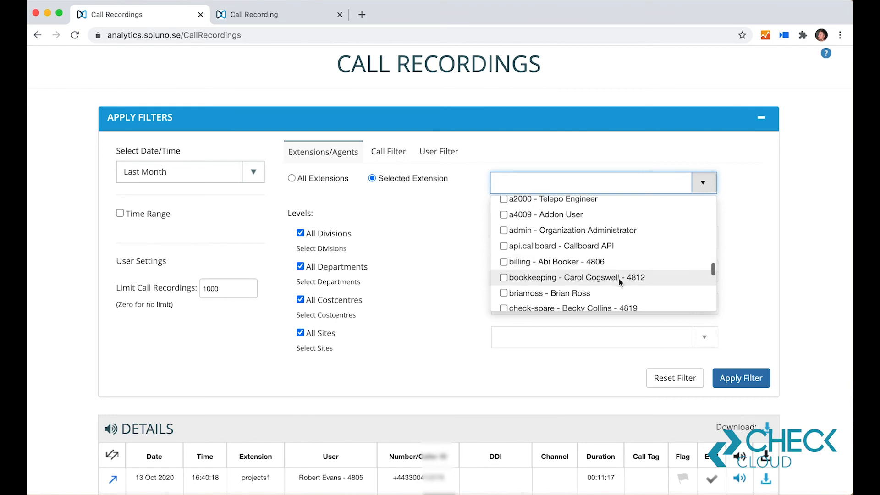
click(704, 184)
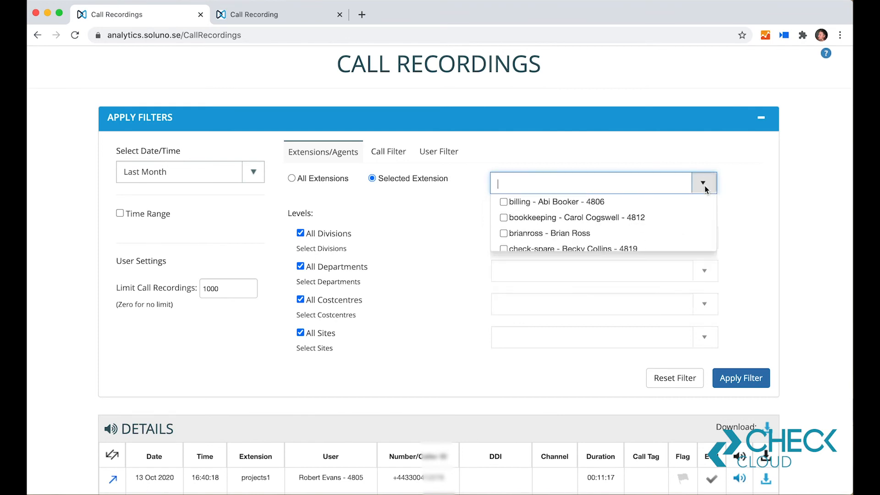
click(293, 182)
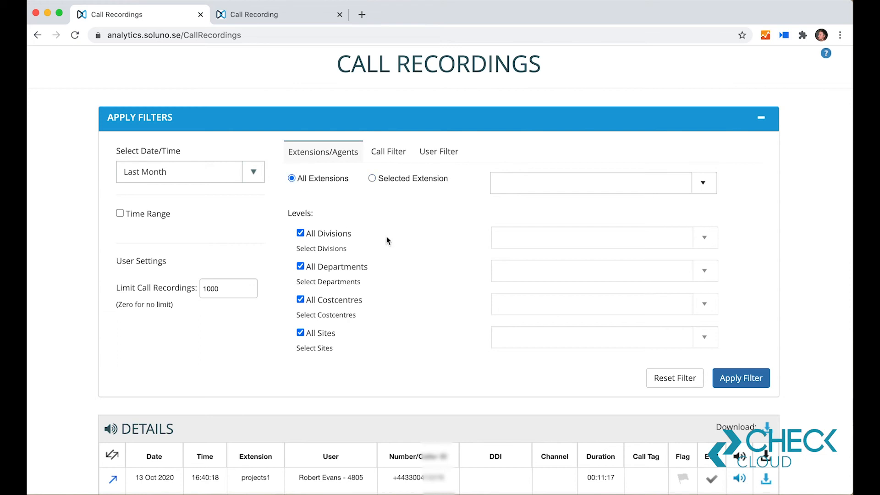
Step: Enter the caller's phone number as the call filter's number and apply the filter to the recordings list
click(393, 152)
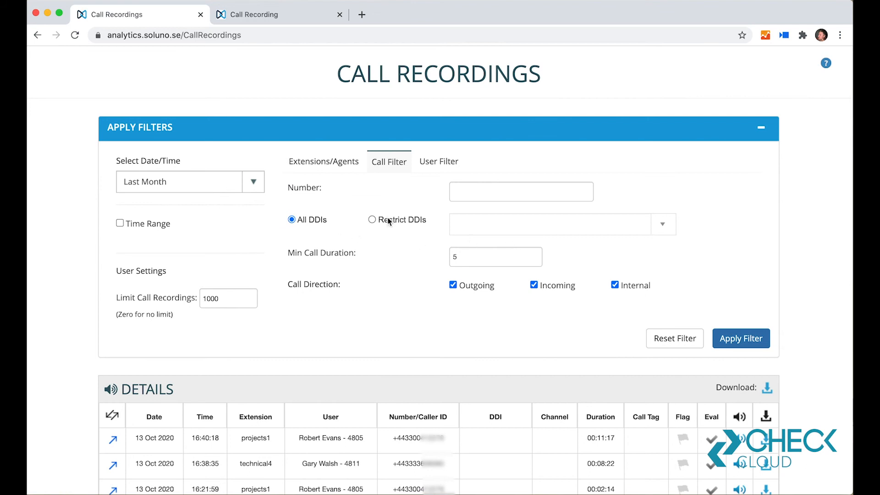
click(507, 195)
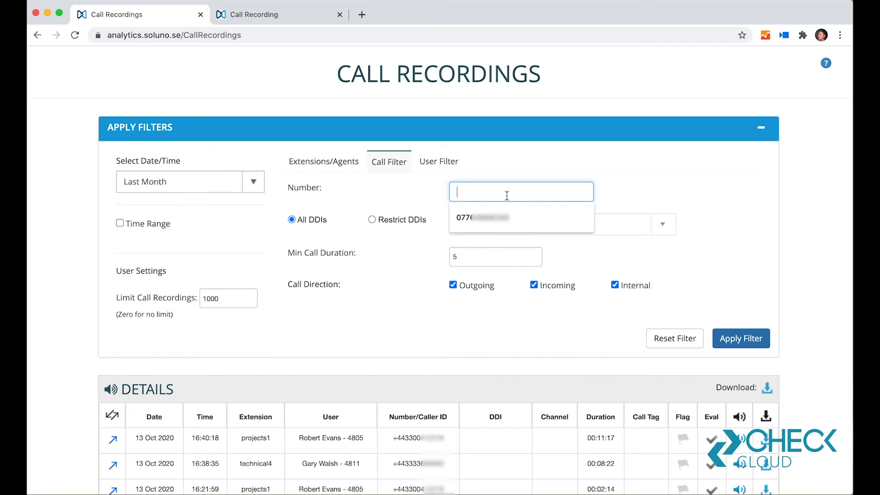
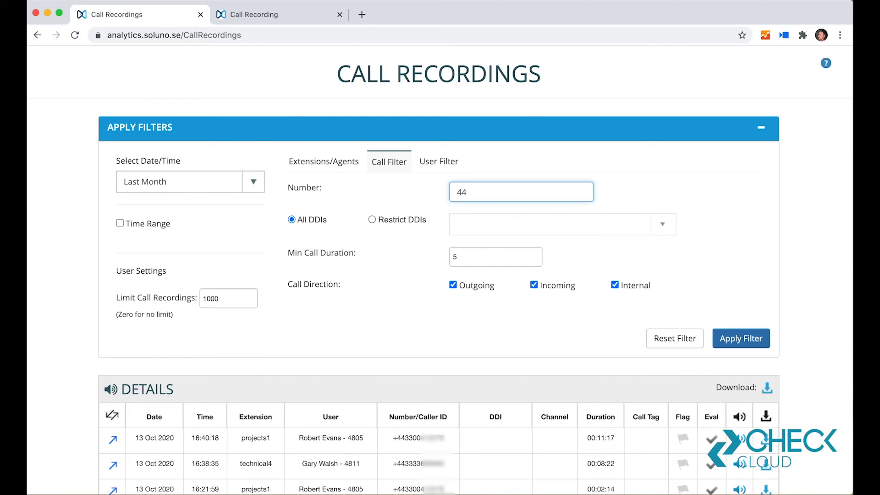
click(740, 339)
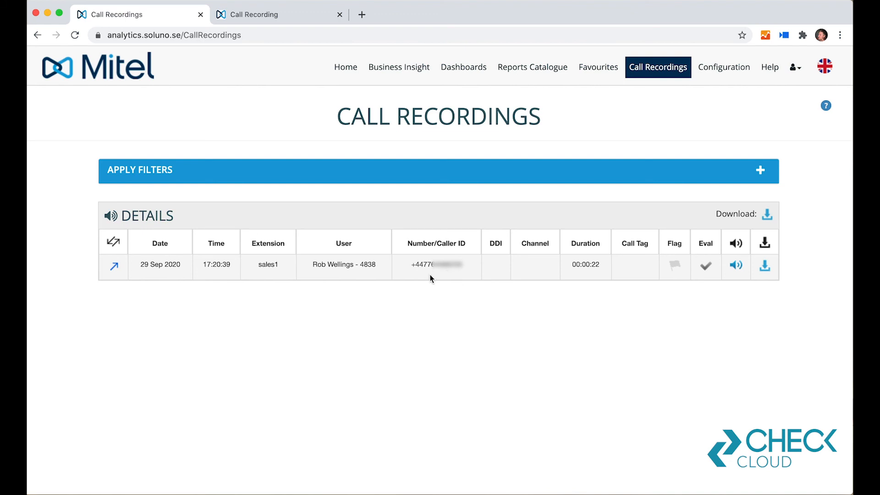
Step: Open the filtered call's recording, jump to about 4 and 12 seconds in its waveform, and close both open single-call pages
click(736, 265)
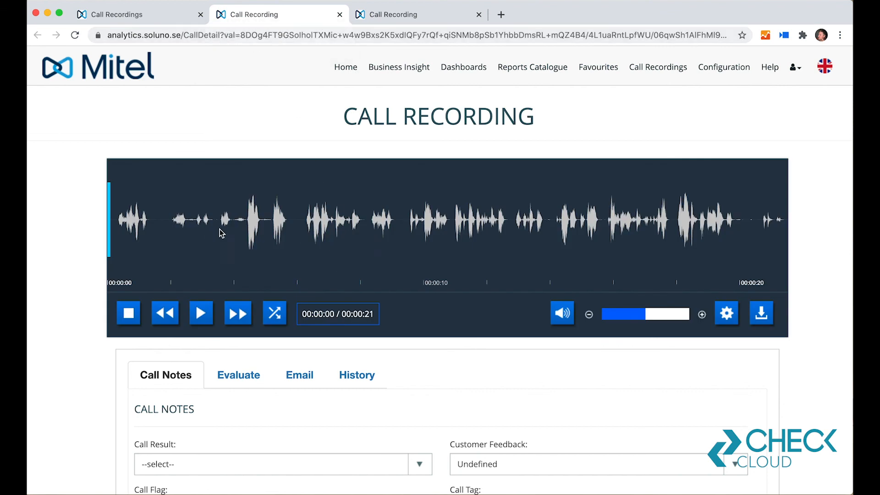
click(246, 220)
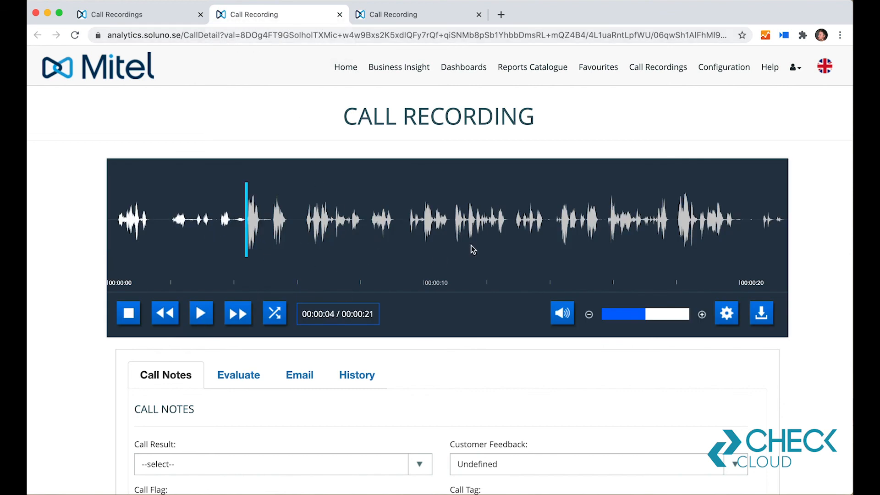
click(504, 219)
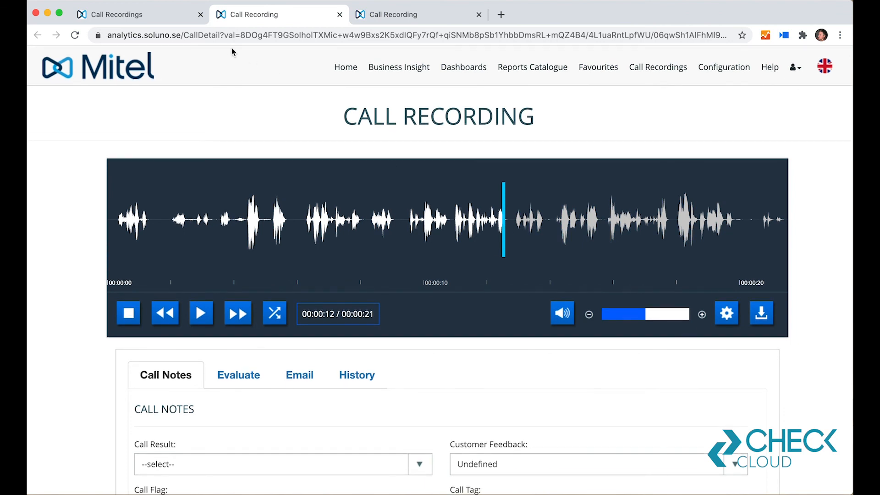
click(339, 14)
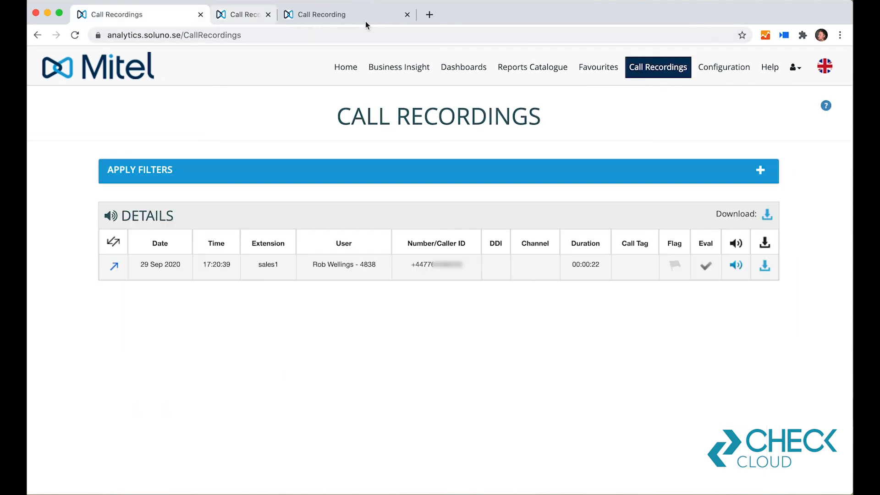
click(339, 14)
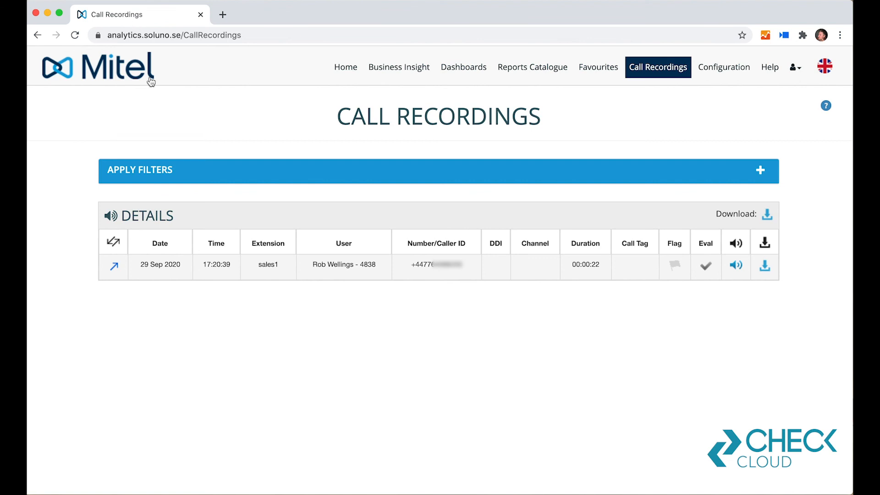
Step: Expand the call recording filters again and reset them
click(760, 170)
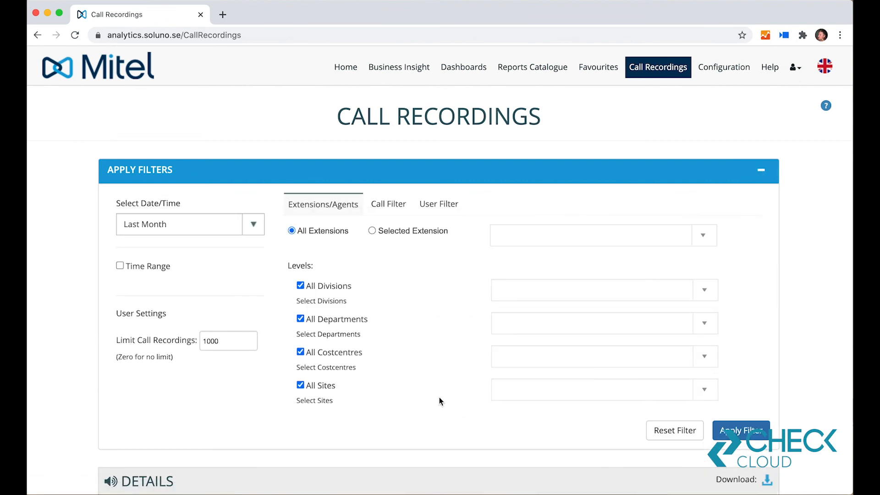
scroll(439, 401, down, 3)
click(682, 369)
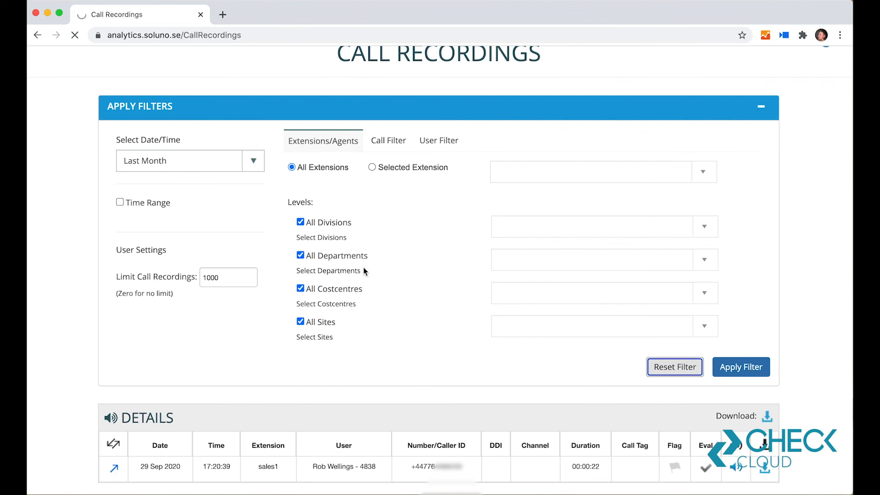
scroll(473, 358, up, 3)
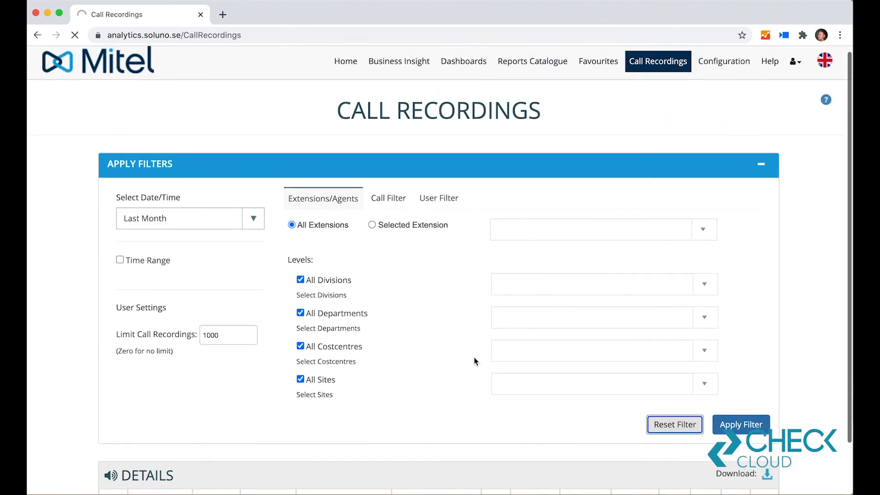